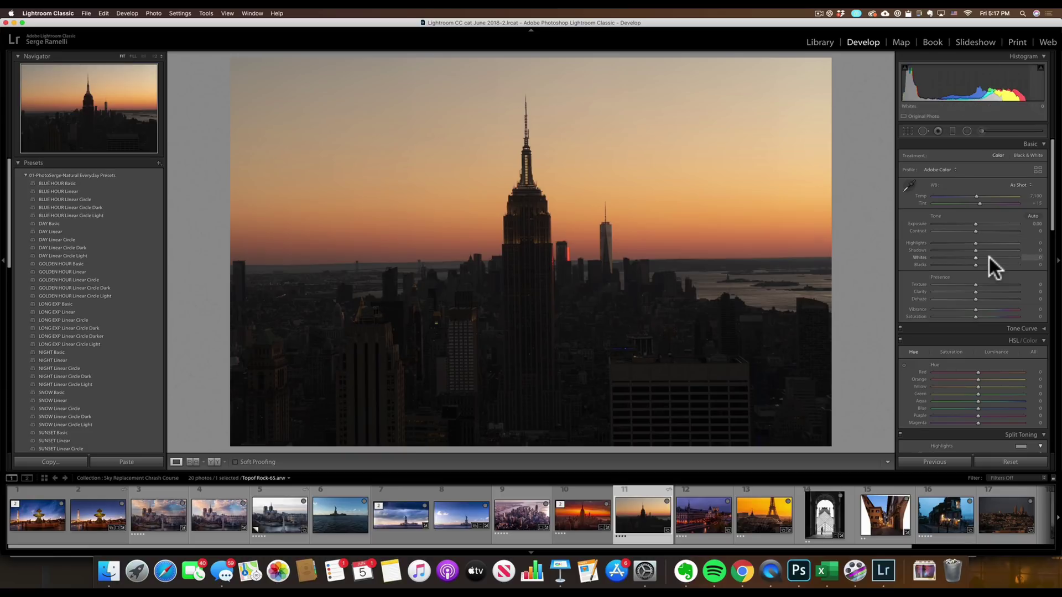
Set Highlights +100, Shadows +86, Whites +42, Blacks -28, Temp 6,541, Tint +21, Texture +17 and Clarity +16 on the skyline photo
drag(986, 250, 1010, 248)
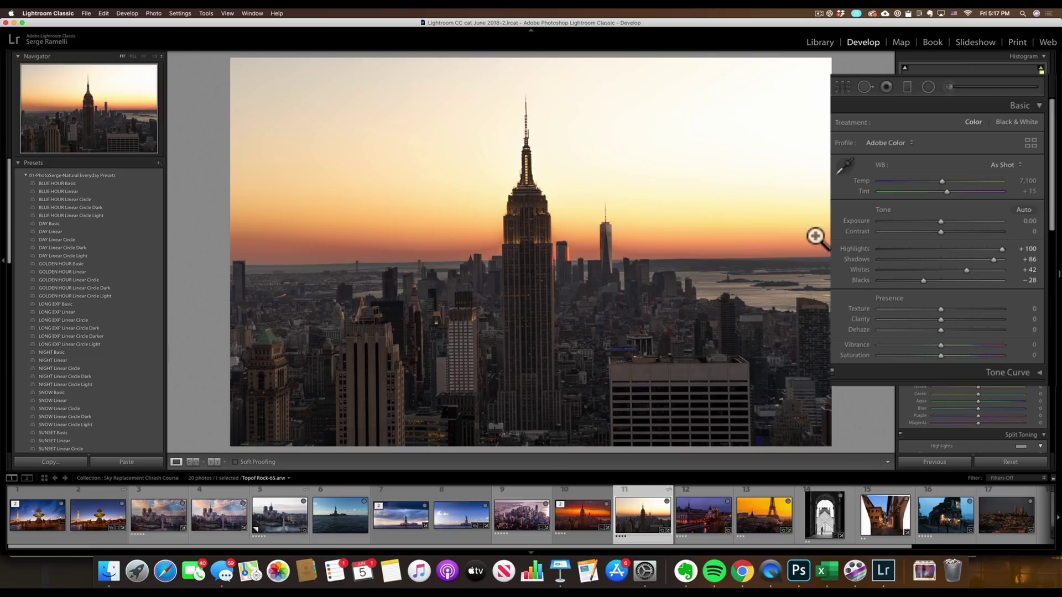
mouse_move(941, 182)
mouse_down()
mouse_move(927, 183)
mouse_move(949, 190)
mouse_up()
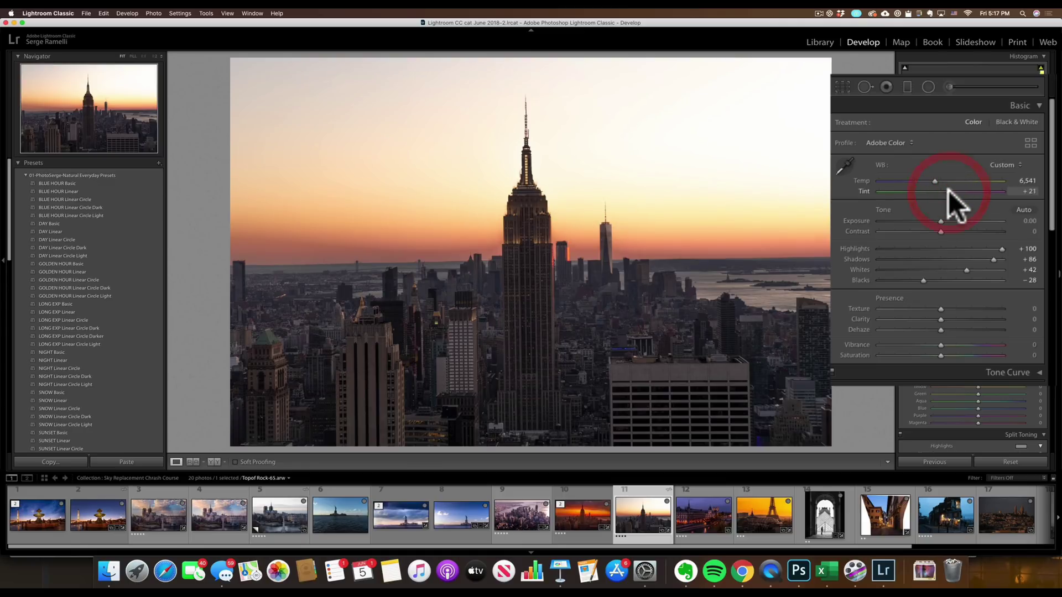
drag(950, 307, 950, 310)
click(951, 319)
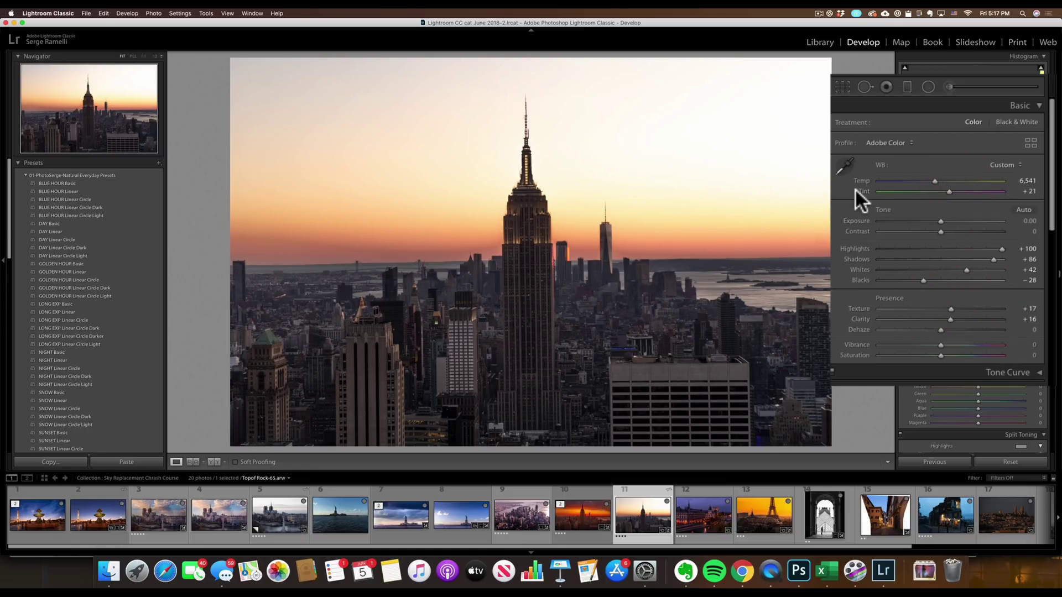
Send the adjusted skyline photo to Photoshop 2020 for editing
right_click(640, 486)
mouse_move(711, 367)
click(815, 367)
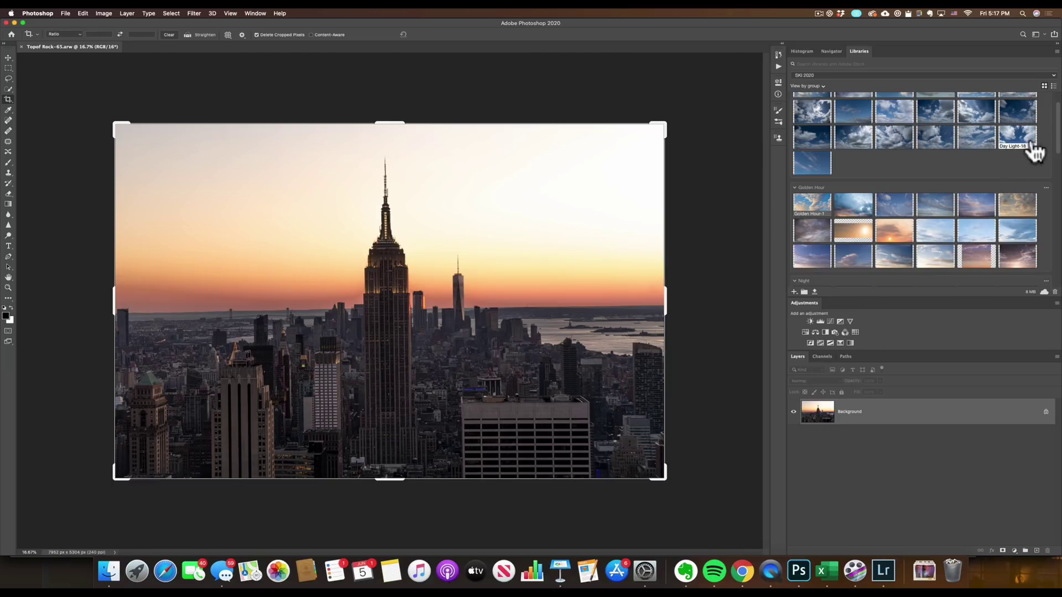
Place the Sunset-33 sky from the library's Sunsets group over the upper part of the photo, reaching just below the horizon
drag(1058, 141, 1057, 271)
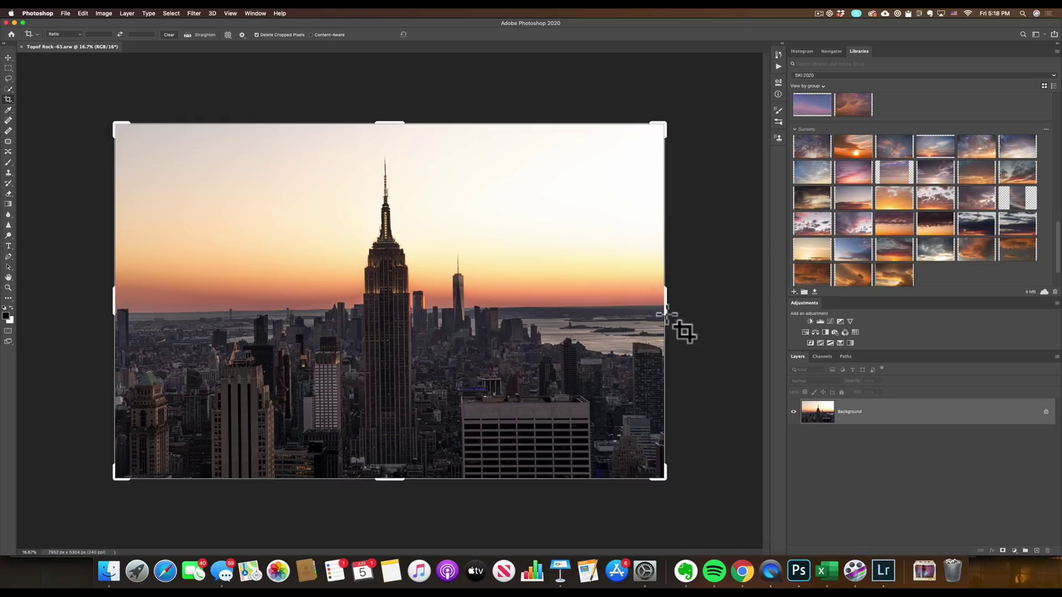
mouse_move(897, 264)
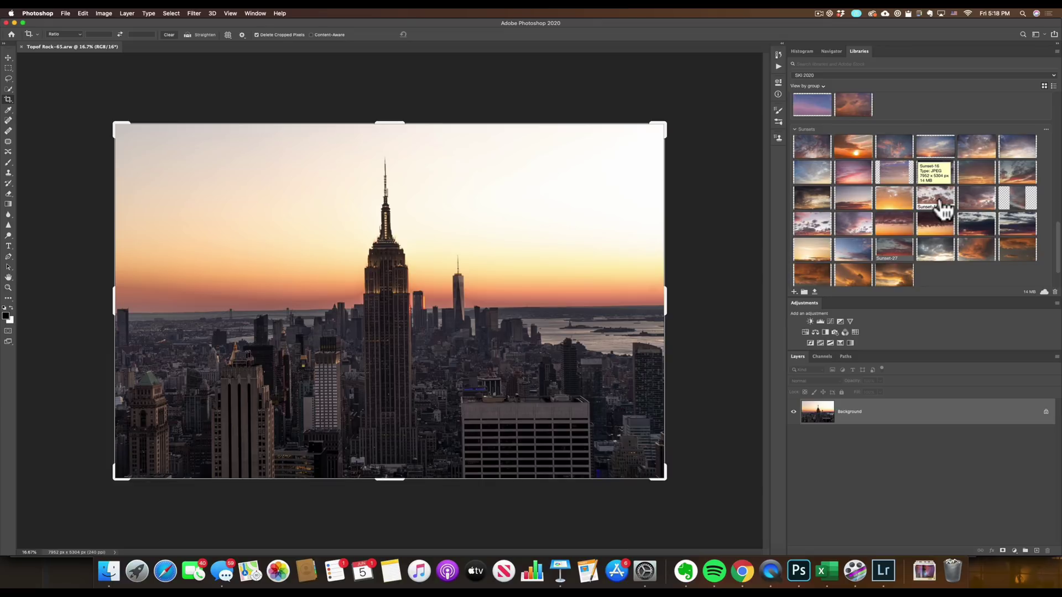
mouse_move(966, 241)
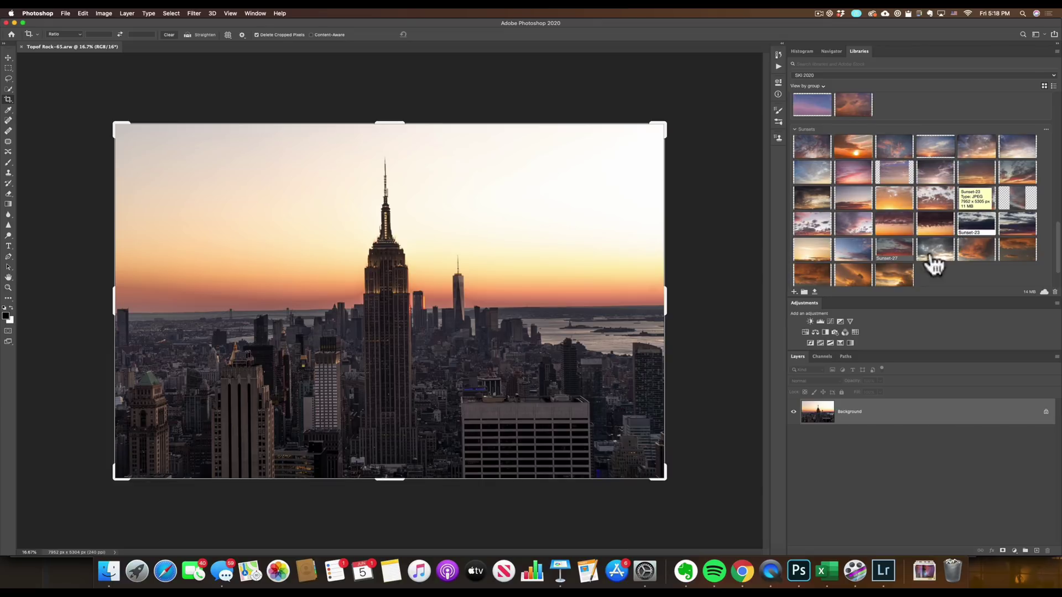
drag(884, 279, 409, 260)
drag(515, 221, 536, 169)
double_click(537, 170)
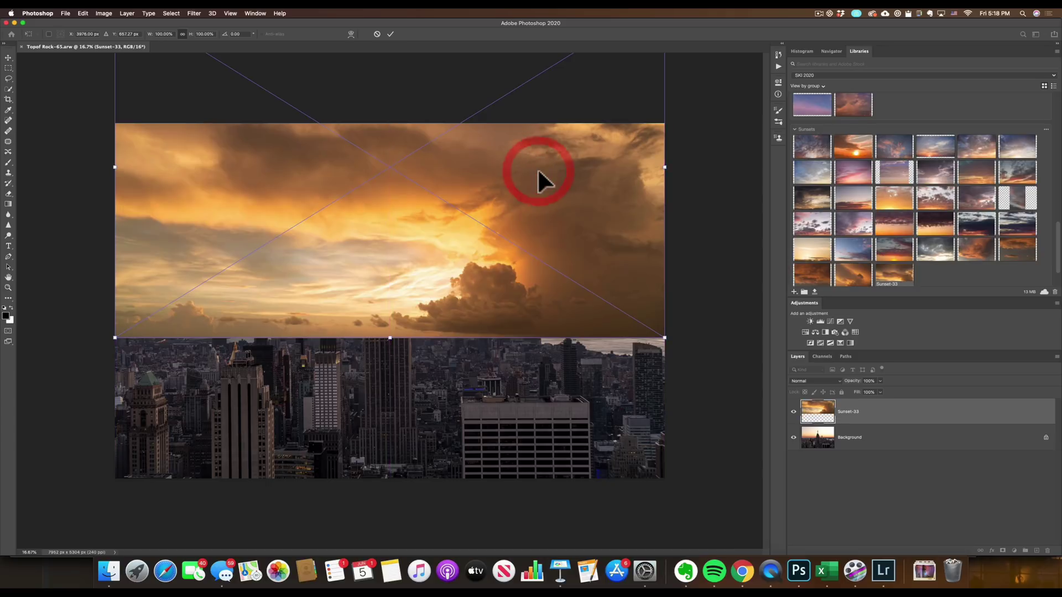
key(c)
Set the Sunset-33 layer's blend mode to Multiply and move the sky up so its lower edge meets the horizon
click(812, 381)
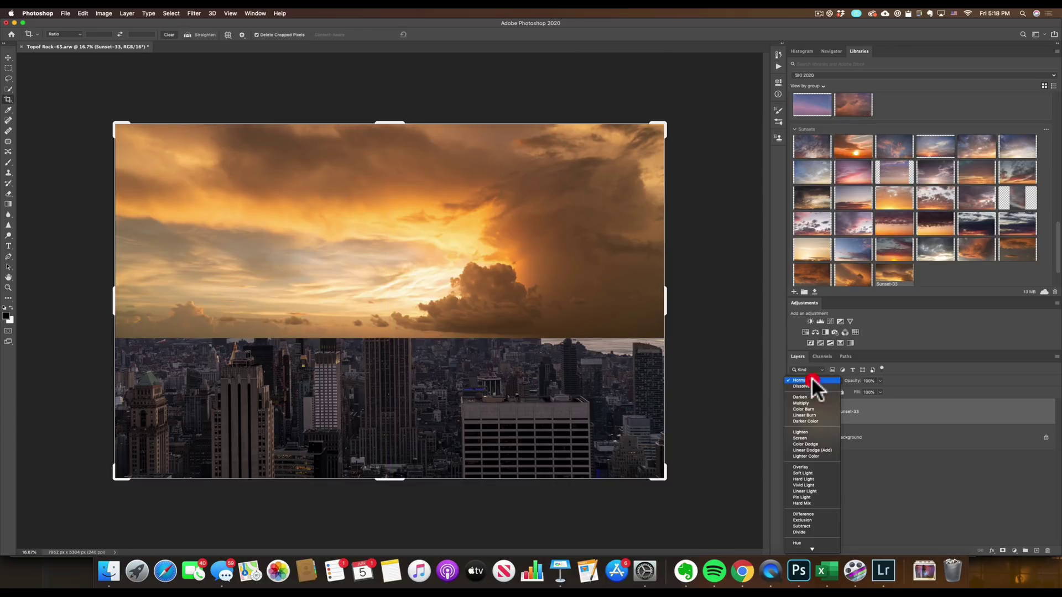
click(816, 399)
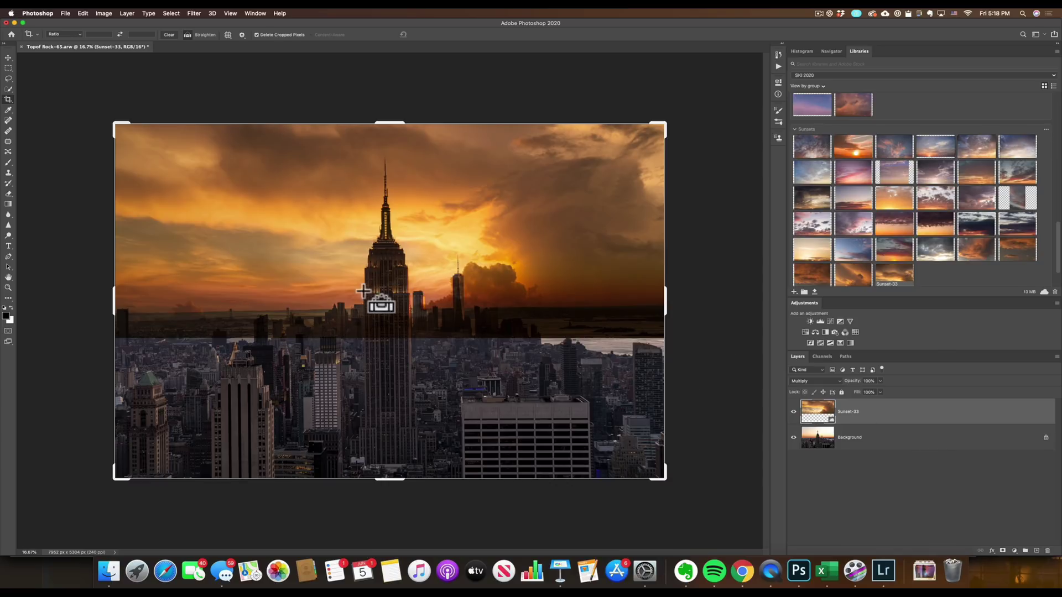
key(super+t)
drag(399, 283, 397, 253)
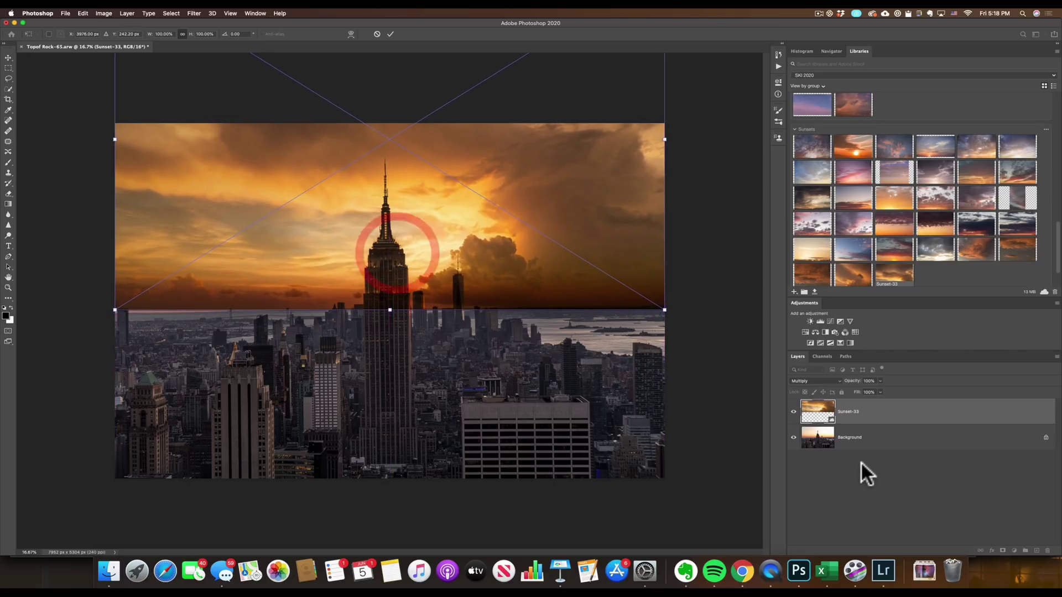
key(Return)
key(c)
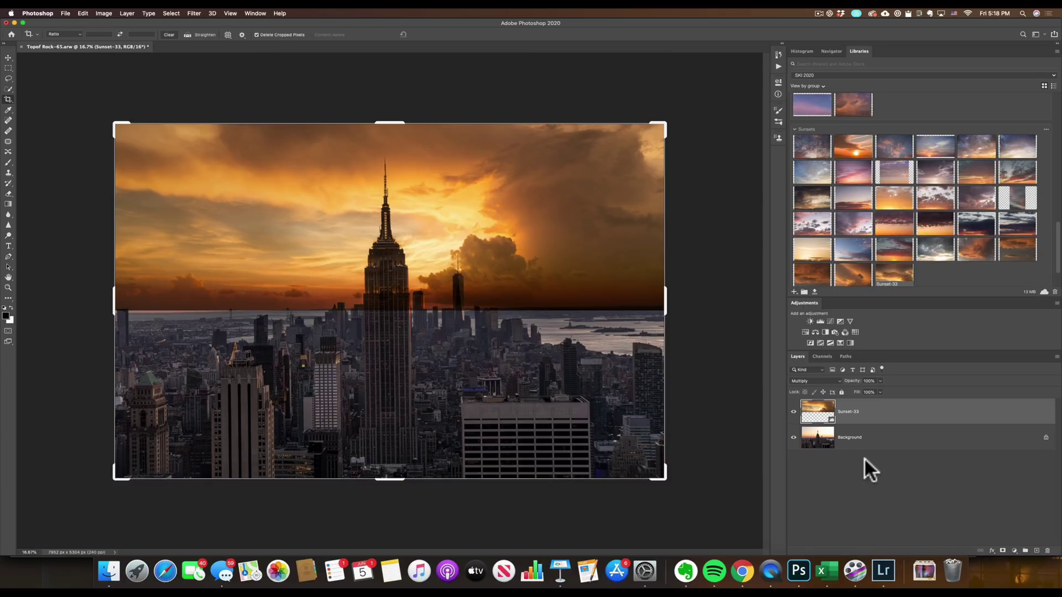
Duplicate the Sunset-33 layer, flip the copy vertically and move it down over the city so it mirrors the sky at the horizon
key(super+j)
key(super+t)
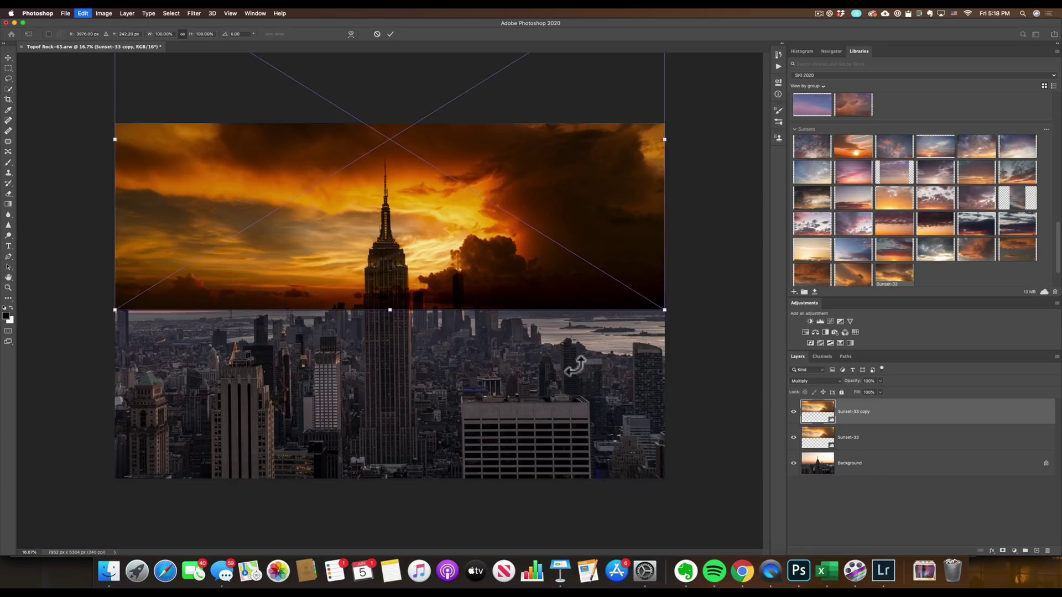
right_click(443, 276)
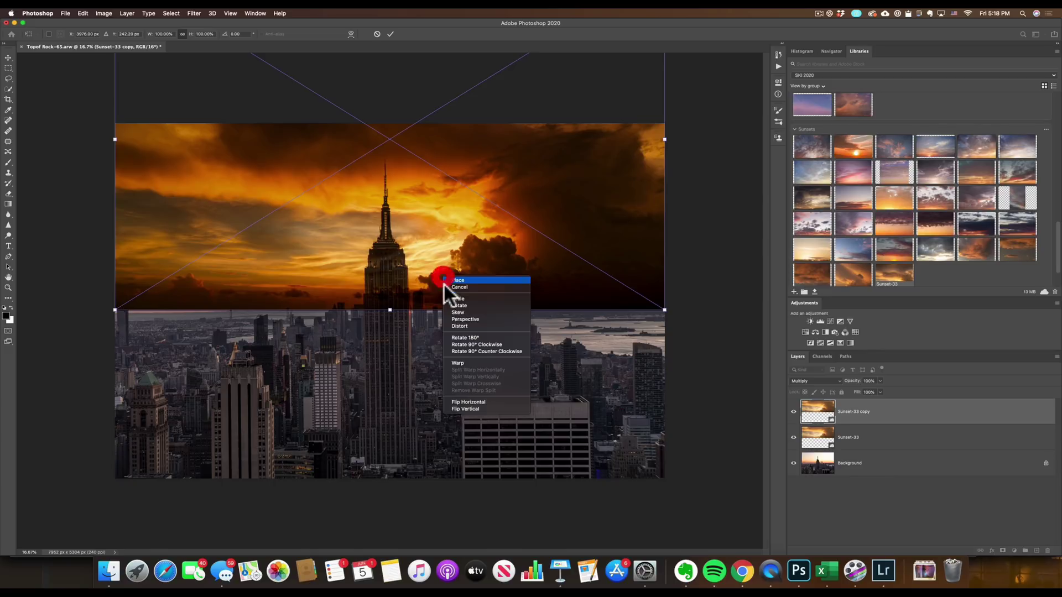
click(467, 407)
drag(428, 242, 429, 380)
drag(395, 231, 377, 322)
double_click(379, 344)
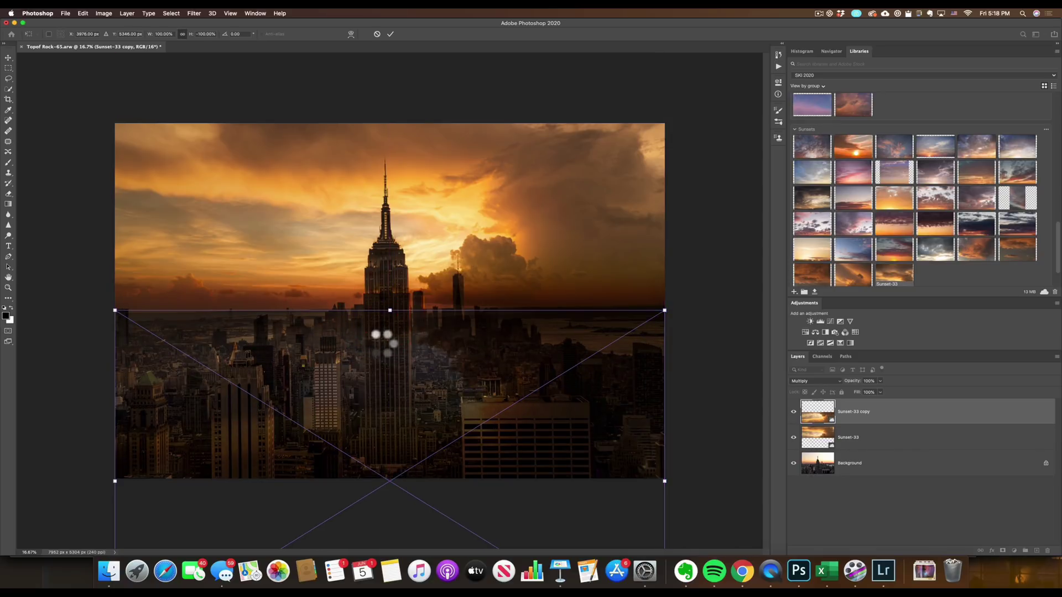
key(c)
Merge the two sunset layers into one and set the merged layer to Multiply at 88% opacity
shift+click(854, 437)
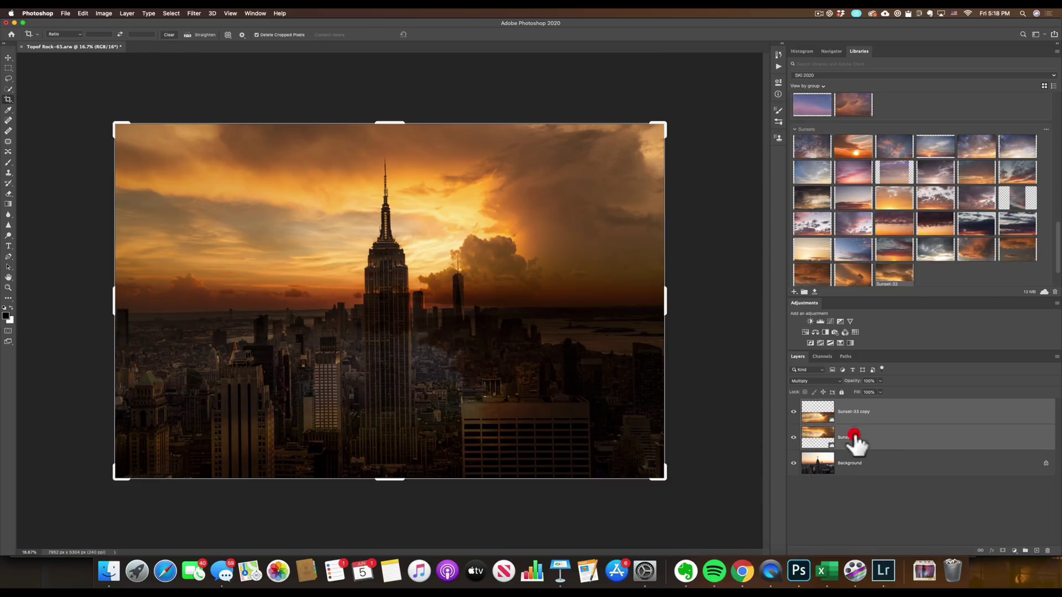
right_click(887, 432)
click(910, 441)
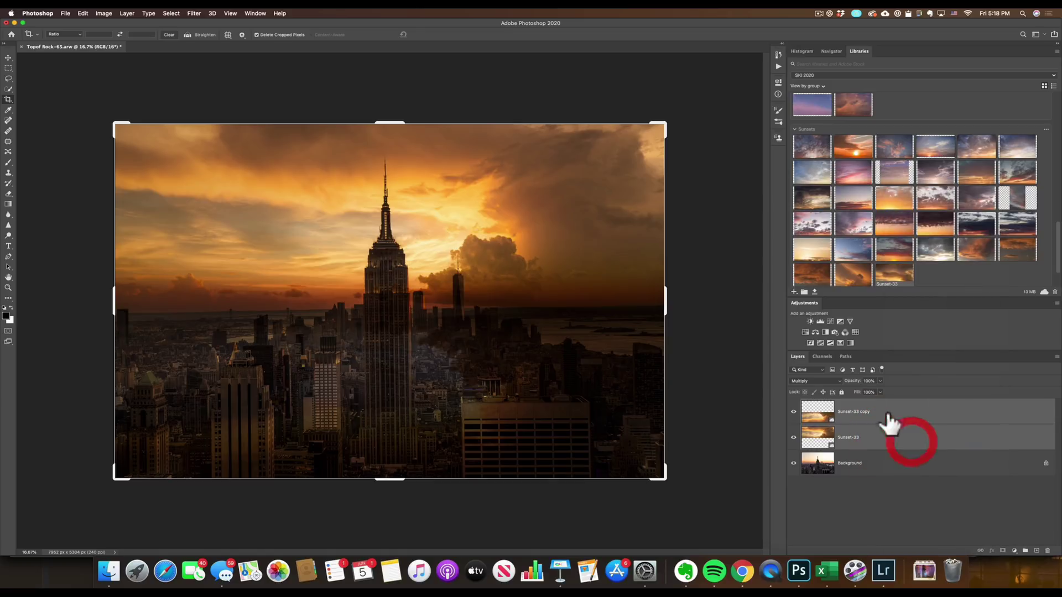
click(820, 381)
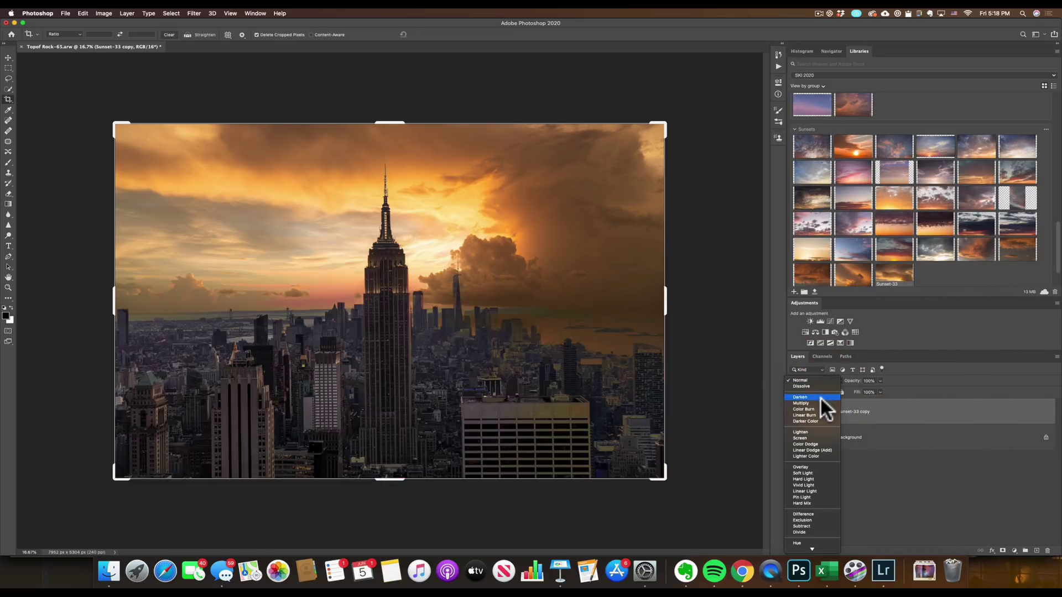
click(821, 402)
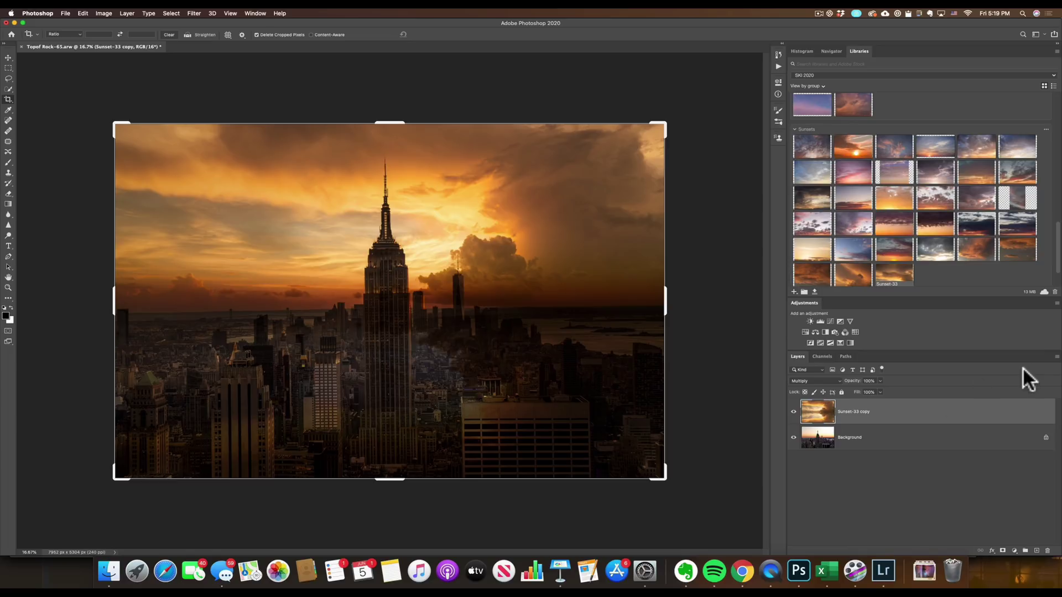
drag(849, 382, 849, 382)
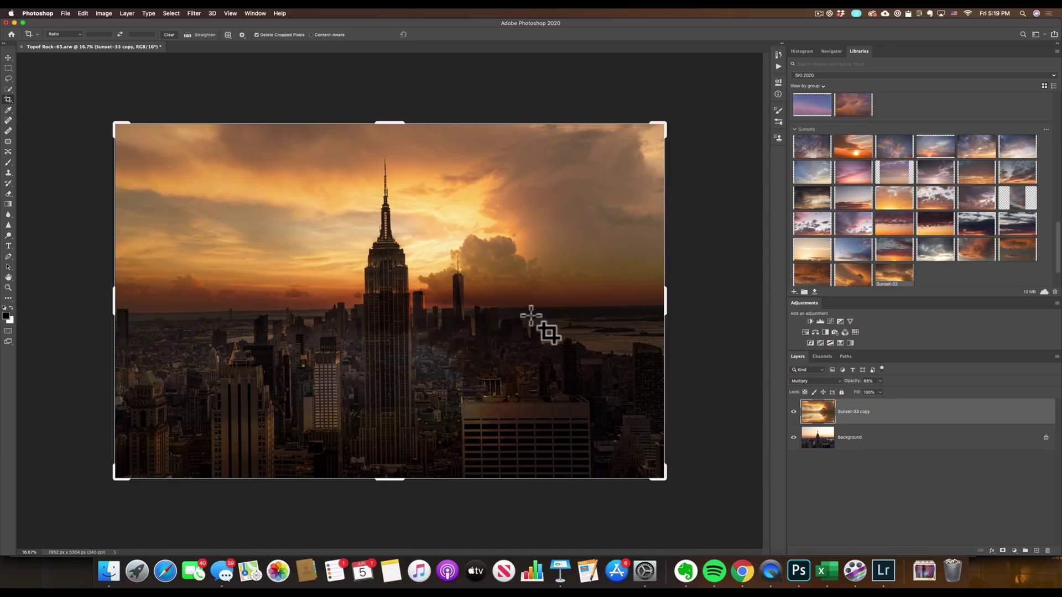
Hide the merged sky layer and select the whole sky on the Background layer with the Quick Selection tool
key(l)
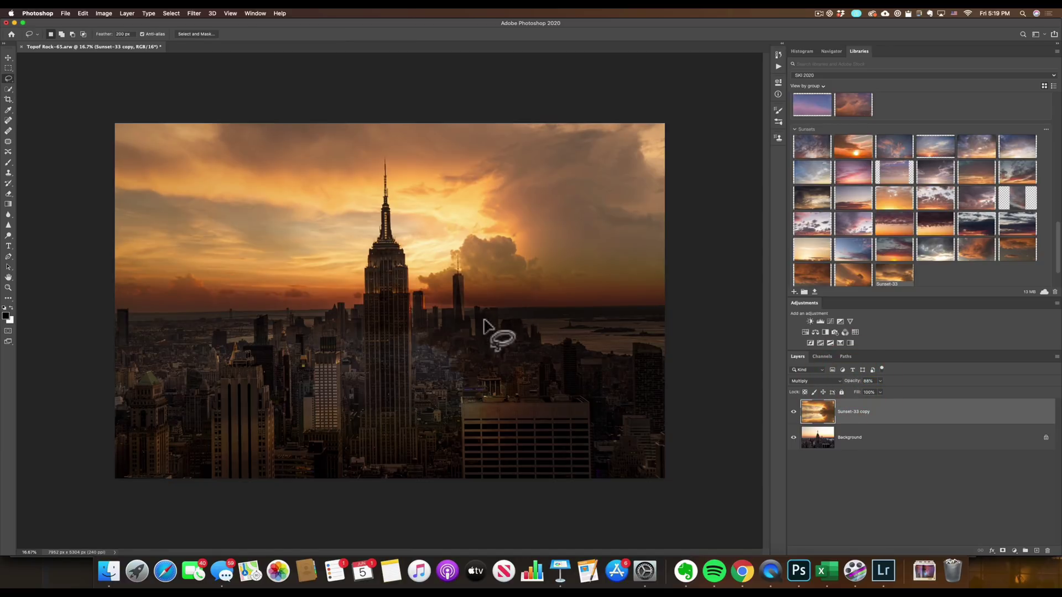
click(794, 412)
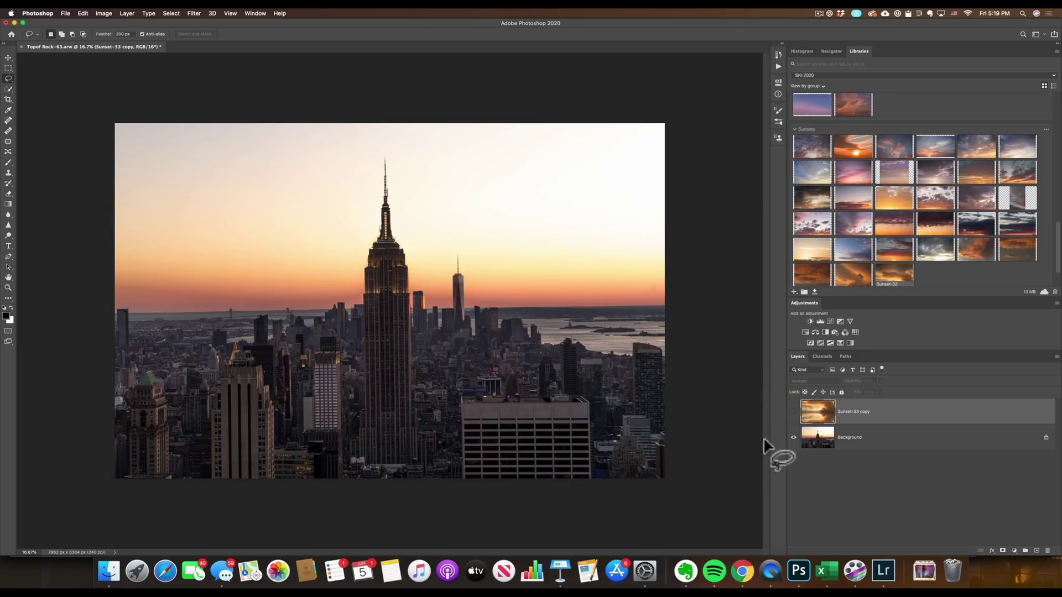
click(815, 440)
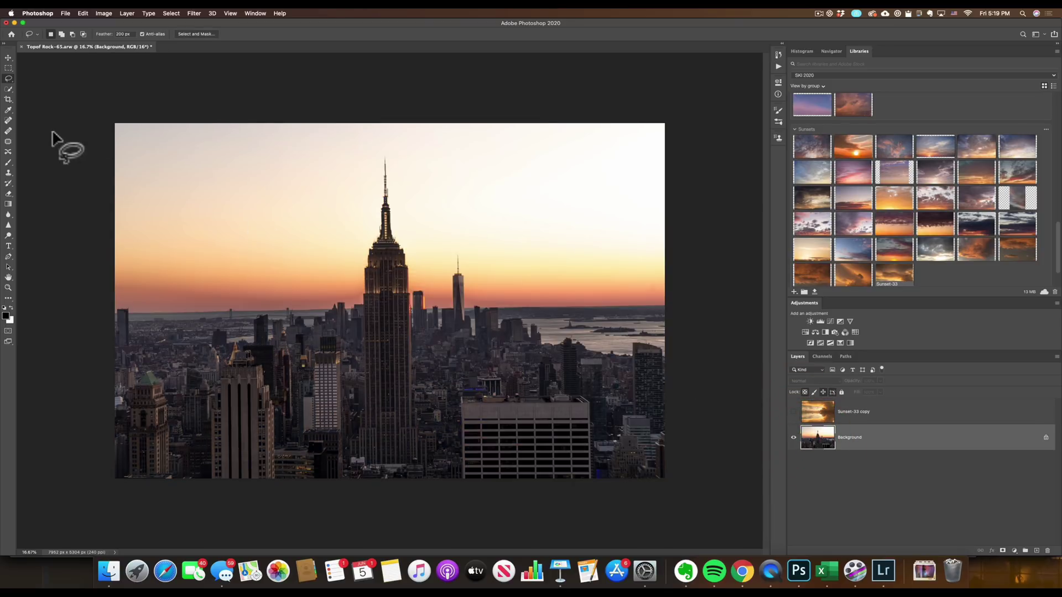
click(8, 78)
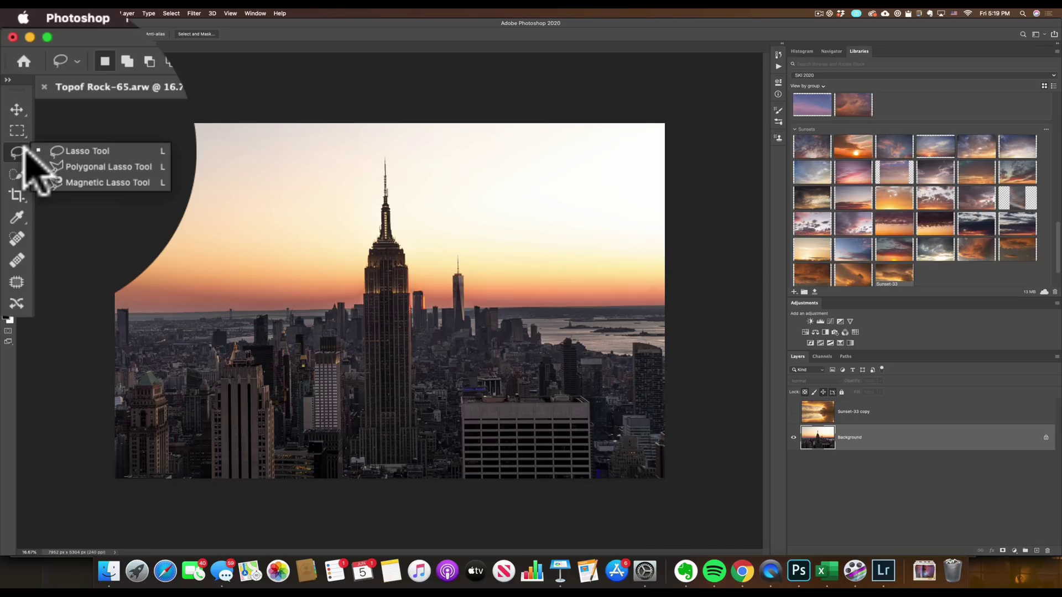
click(17, 175)
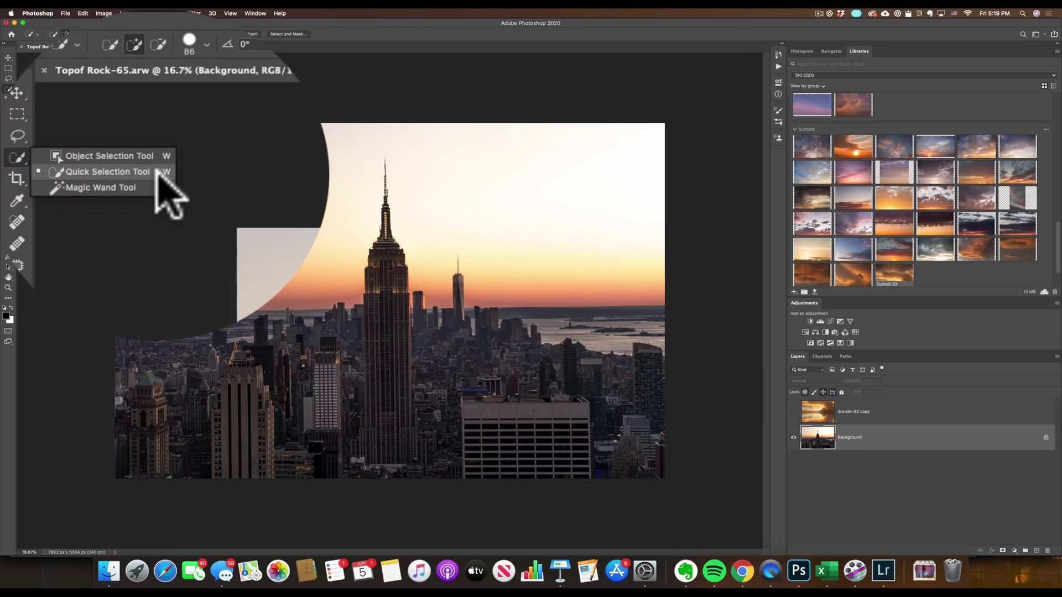
click(166, 172)
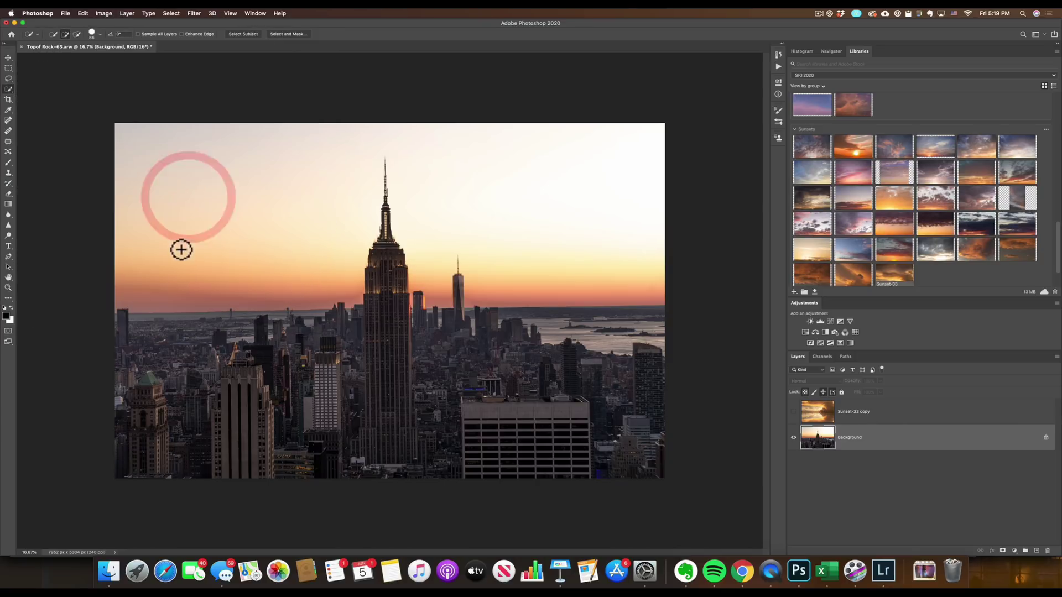
mouse_move(317, 157)
mouse_down()
mouse_move(434, 144)
mouse_move(438, 250)
mouse_move(573, 202)
mouse_up()
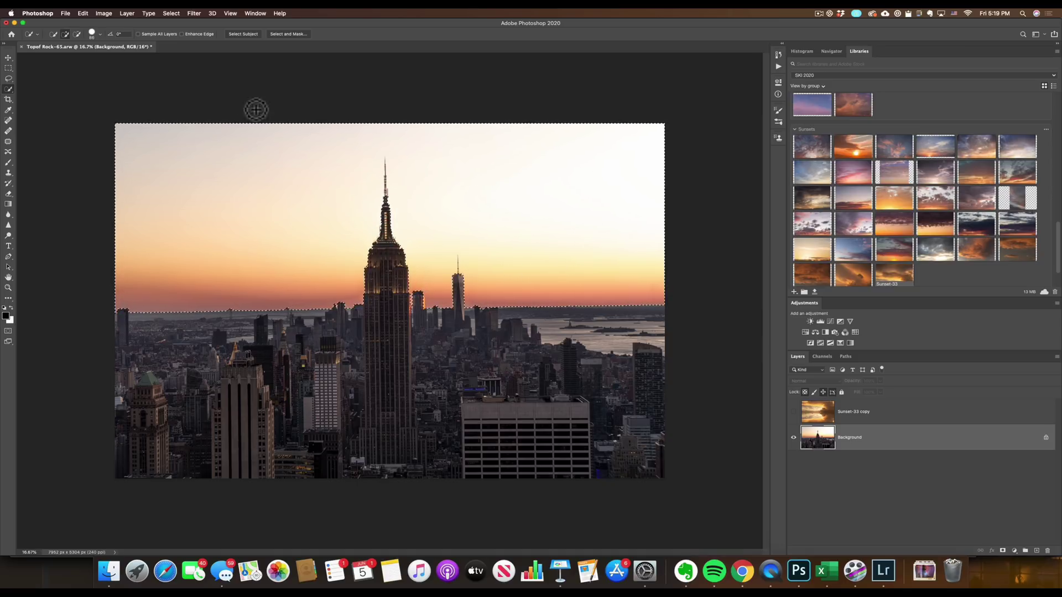
Invert the selection to cover the city, then show the merged sky layer and make it active
click(176, 13)
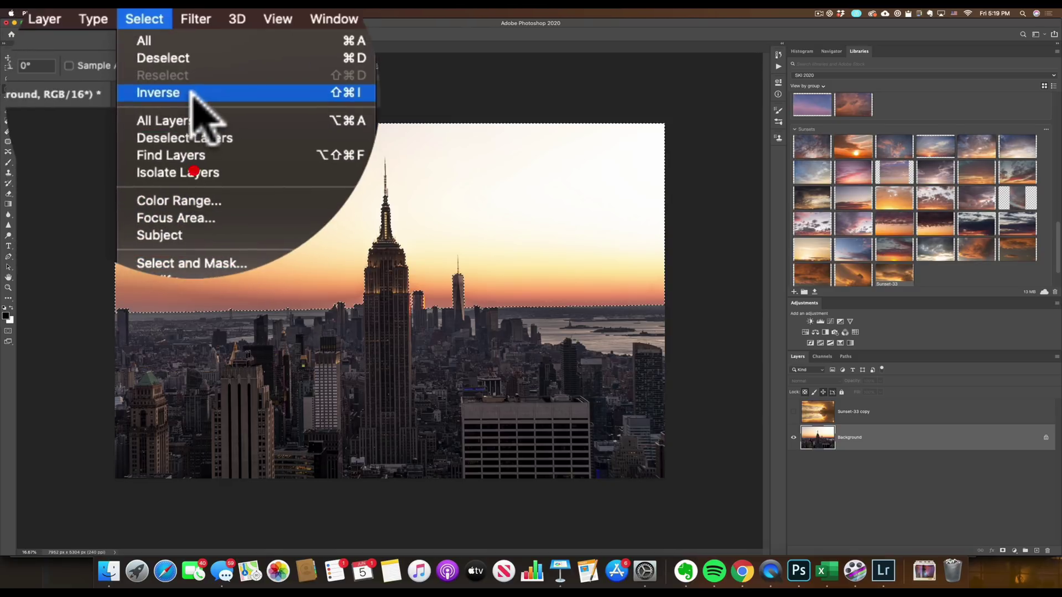
click(194, 52)
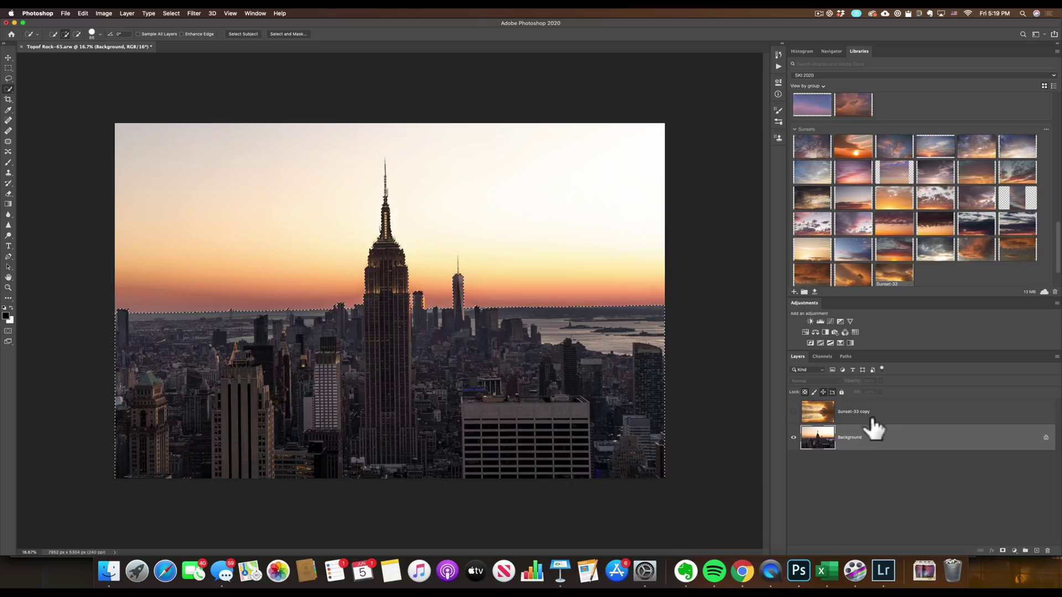
click(826, 418)
click(793, 412)
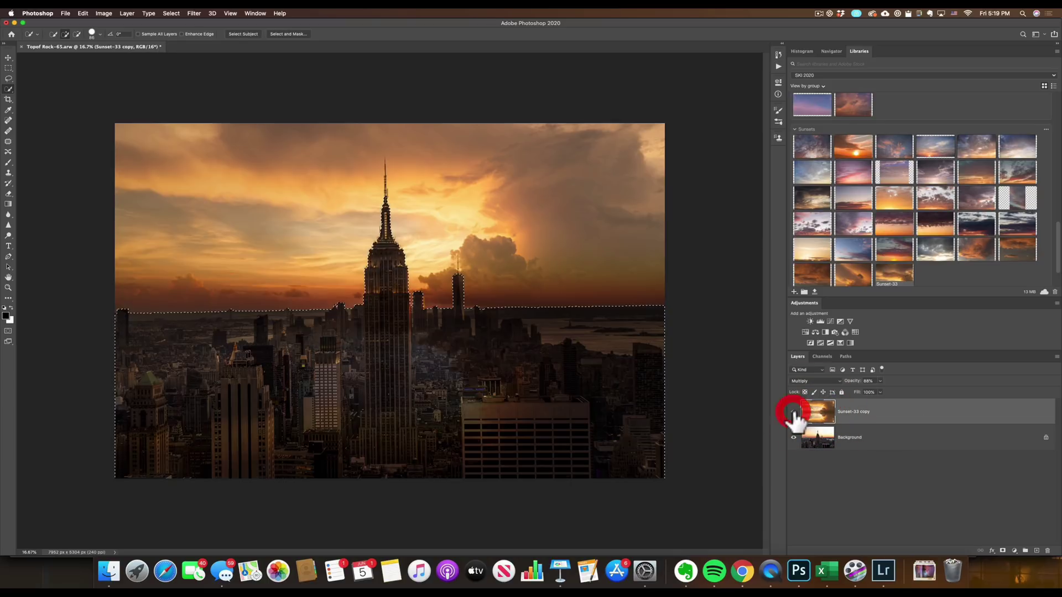
click(813, 418)
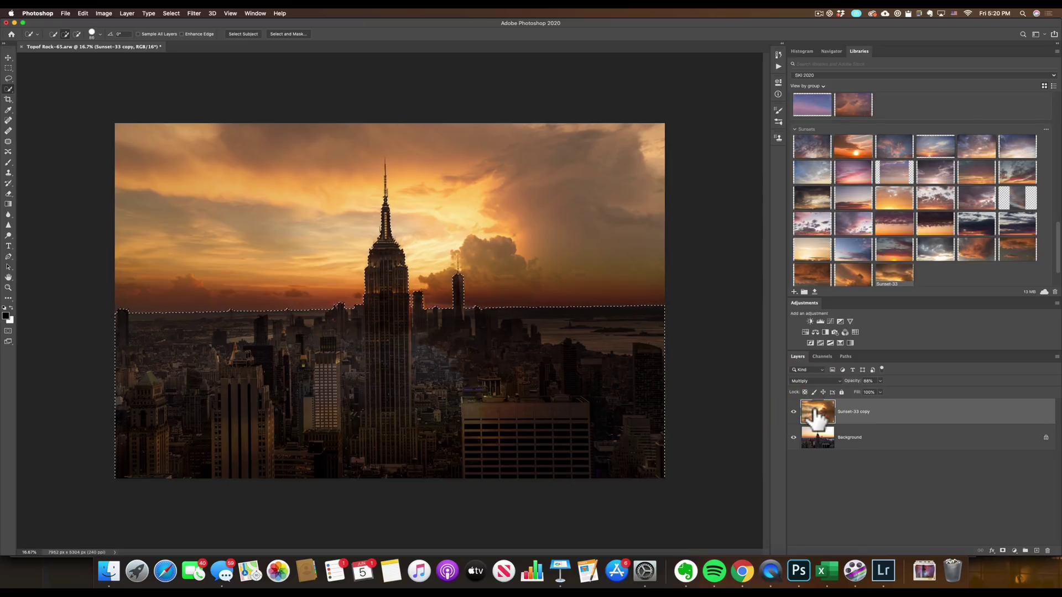
Apply a Gaussian Blur of 144.2 pixels to the sky layer within the city selection, then deselect
click(197, 12)
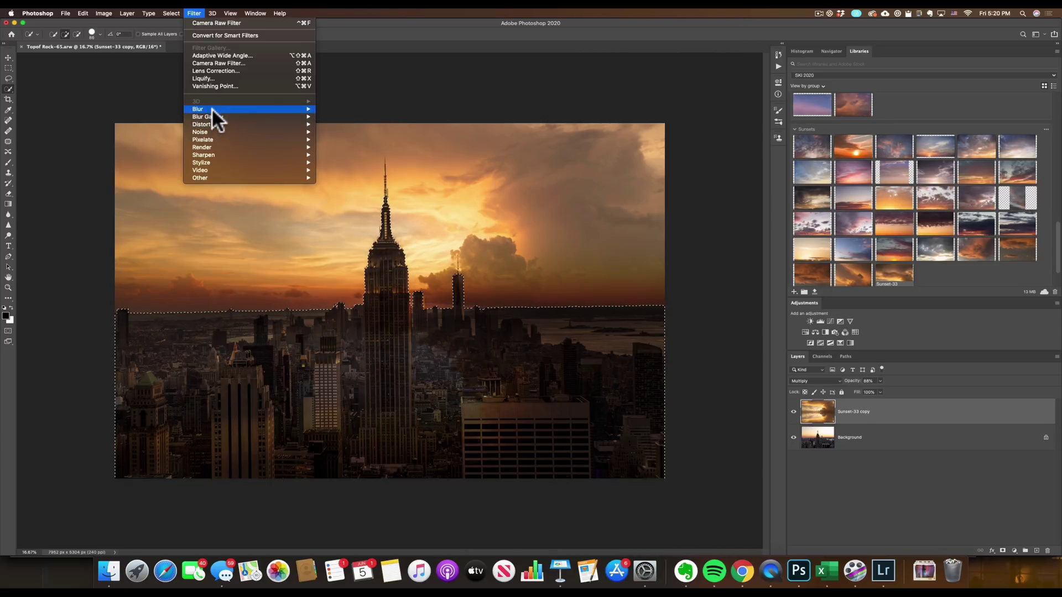
mouse_move(254, 109)
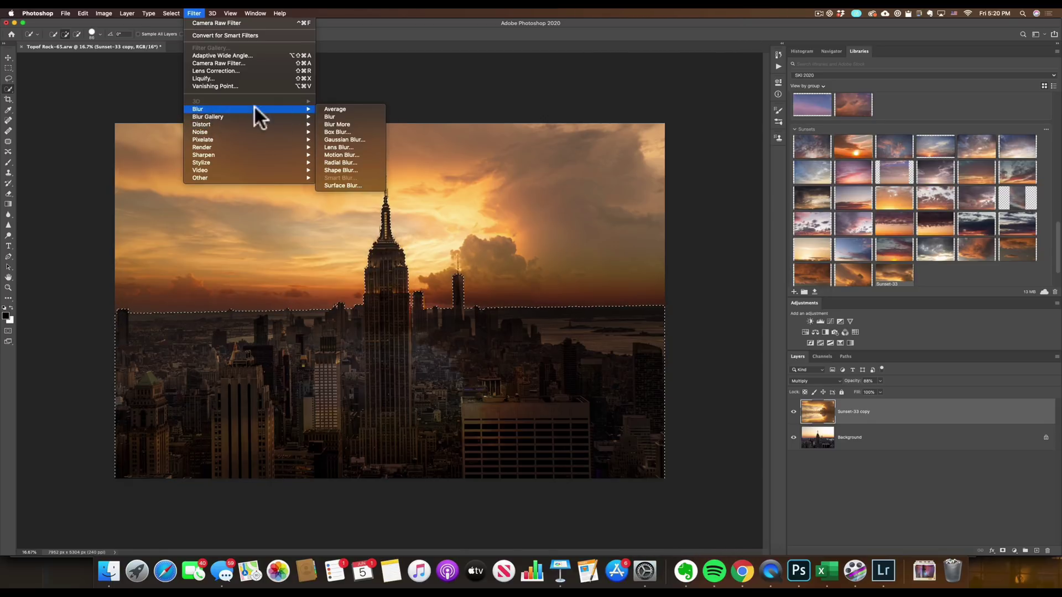
click(353, 139)
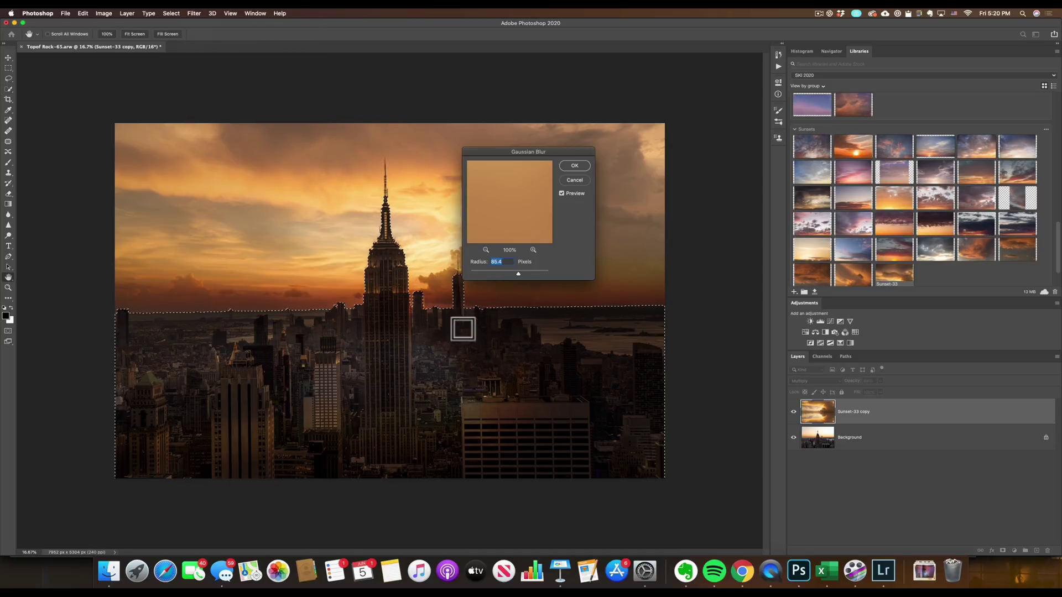
click(526, 271)
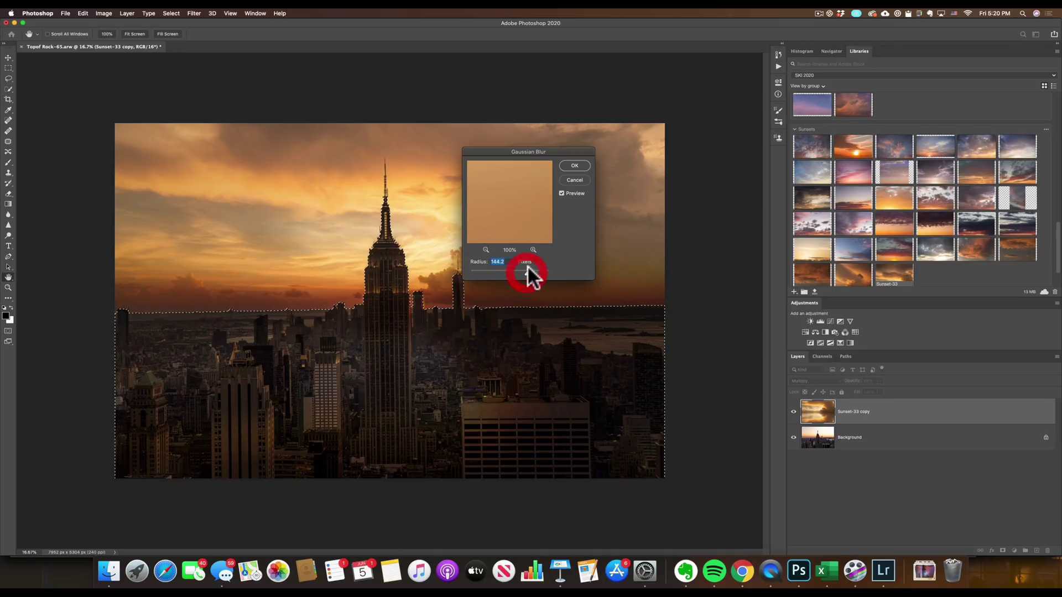
click(562, 193)
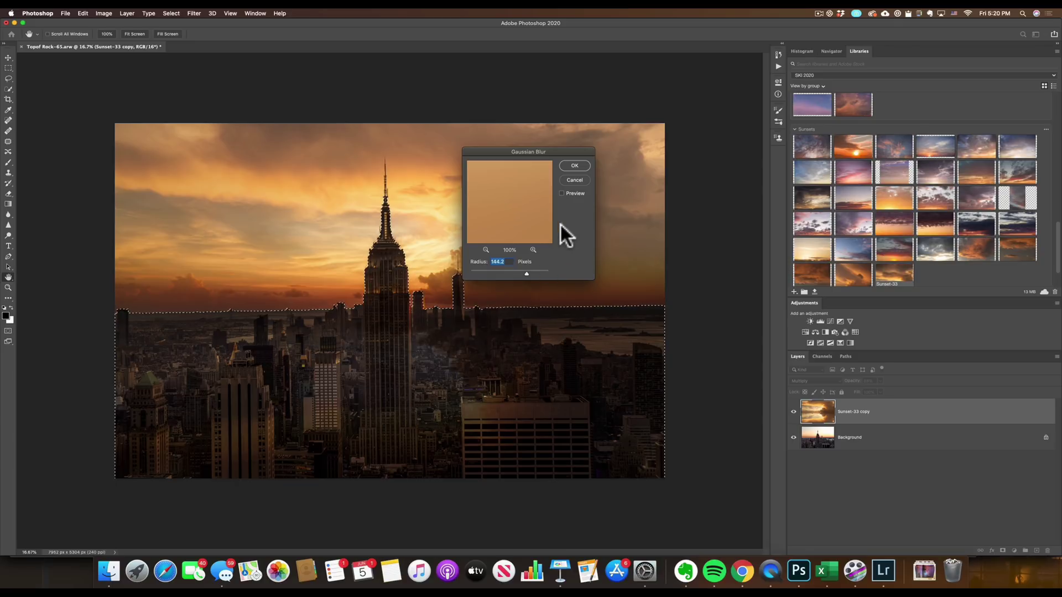
click(562, 193)
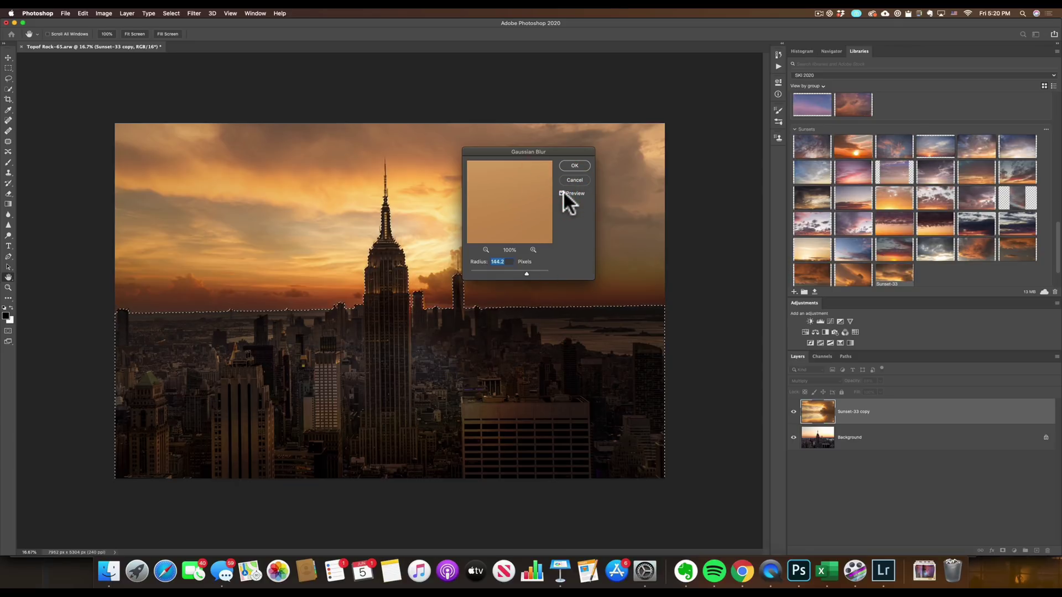
click(578, 165)
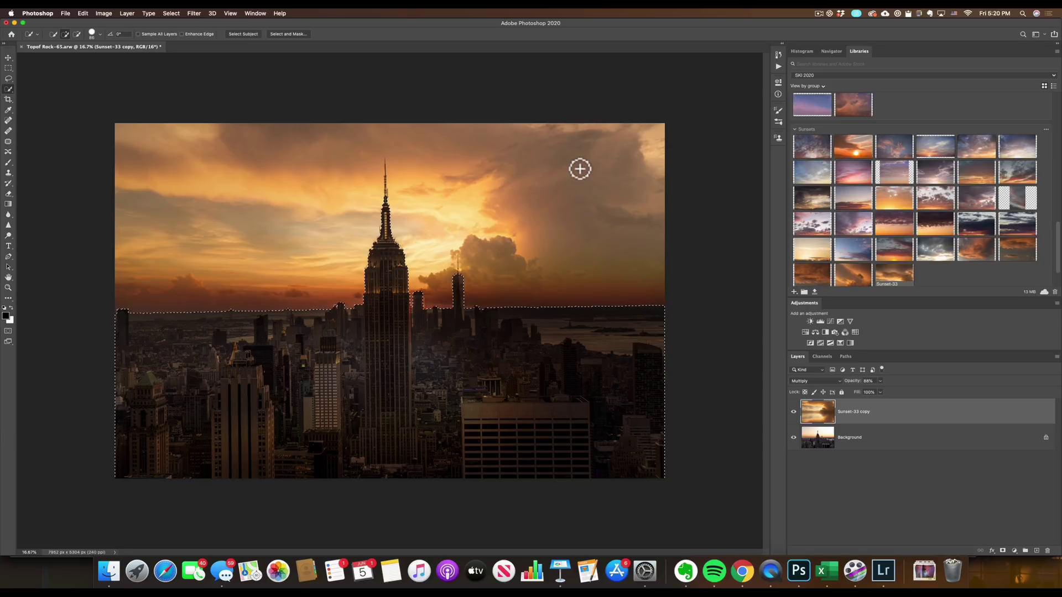
key(super+d)
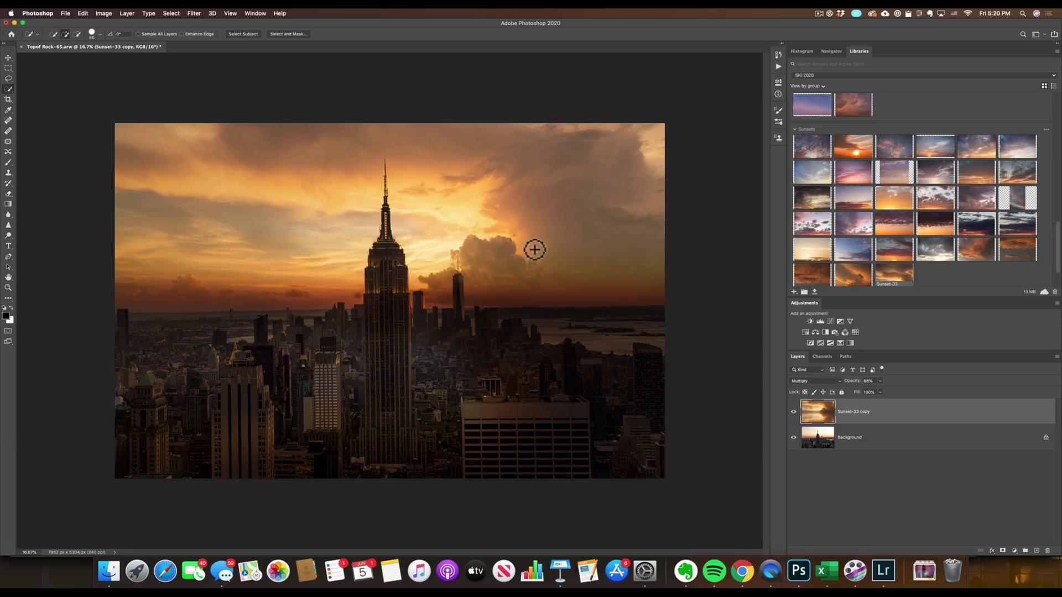
Add a layer mask to Sunset-33 copy and paint it black at 20% brush opacity along the horizon and over the city
click(794, 412)
click(793, 412)
click(1002, 551)
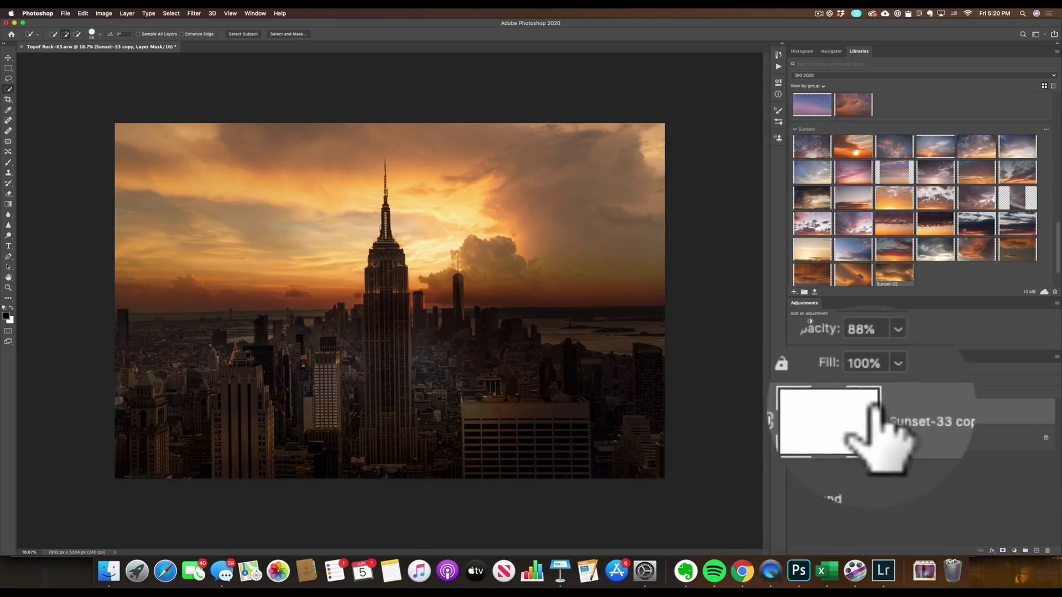
key(b)
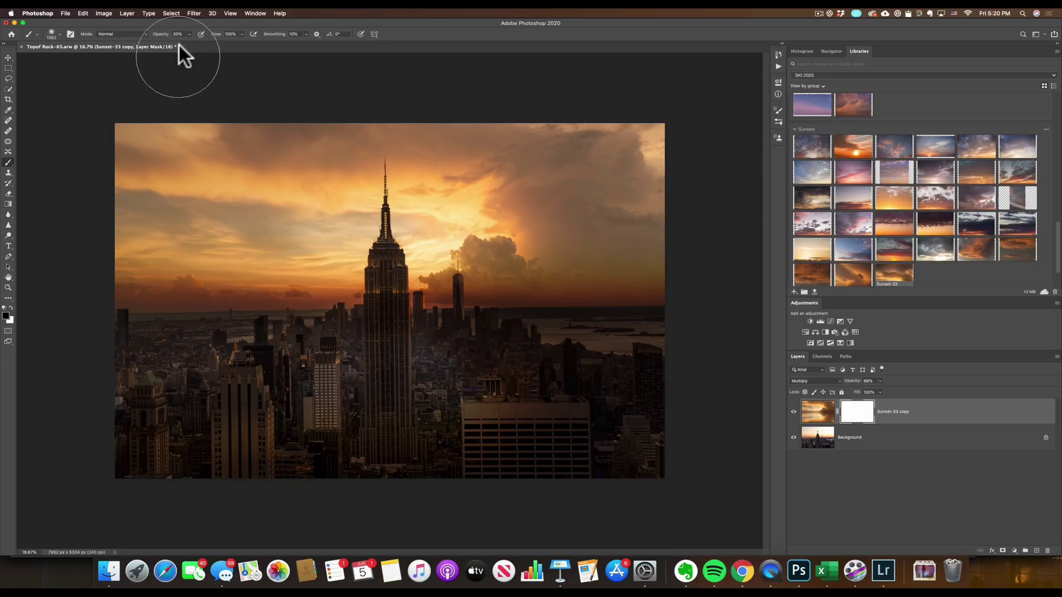
mouse_move(675, 308)
mouse_down()
mouse_move(491, 306)
mouse_move(154, 327)
mouse_up()
drag(625, 327, 156, 320)
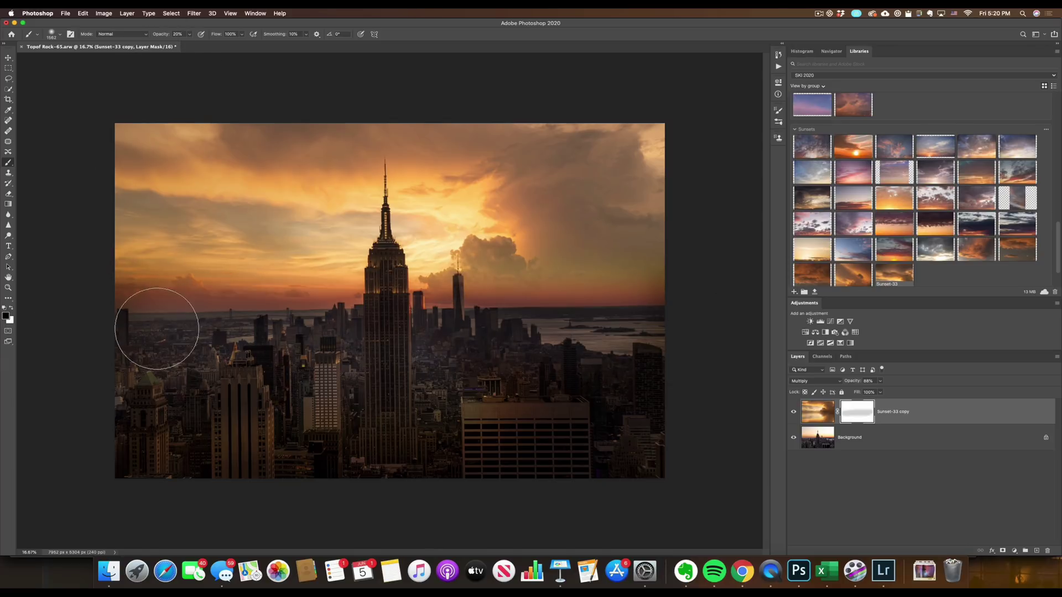
mouse_move(243, 407)
mouse_down()
mouse_move(472, 441)
mouse_move(581, 433)
mouse_move(547, 375)
mouse_move(671, 460)
mouse_up()
drag(609, 303, 189, 403)
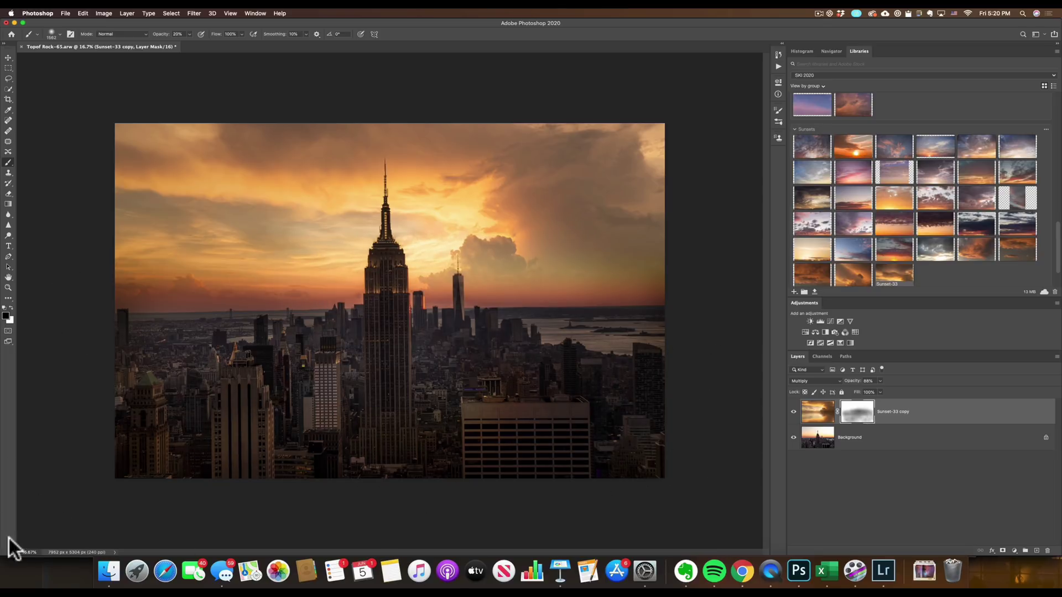
click(794, 412)
click(795, 412)
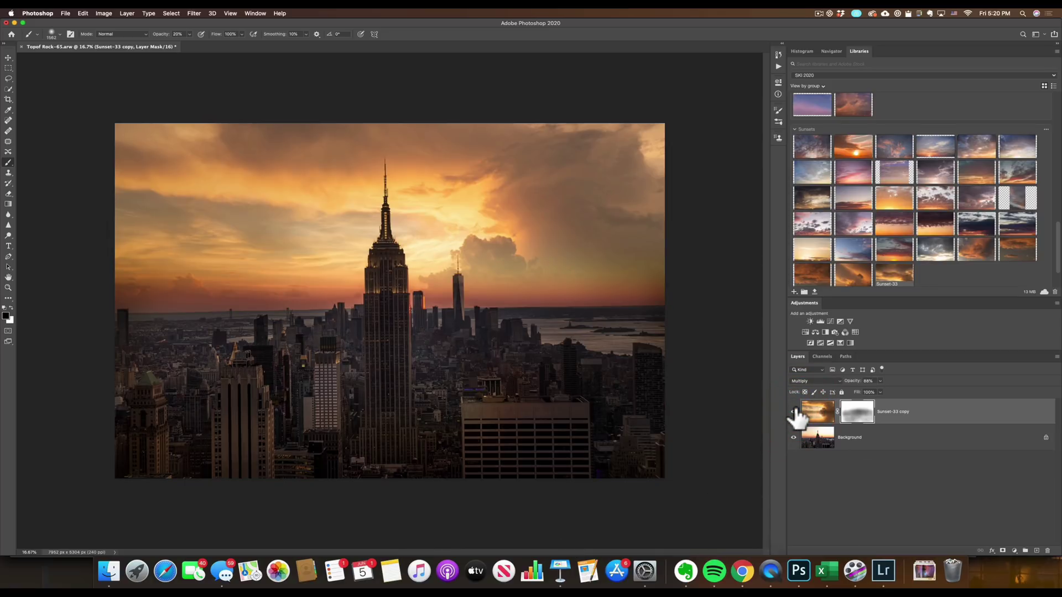
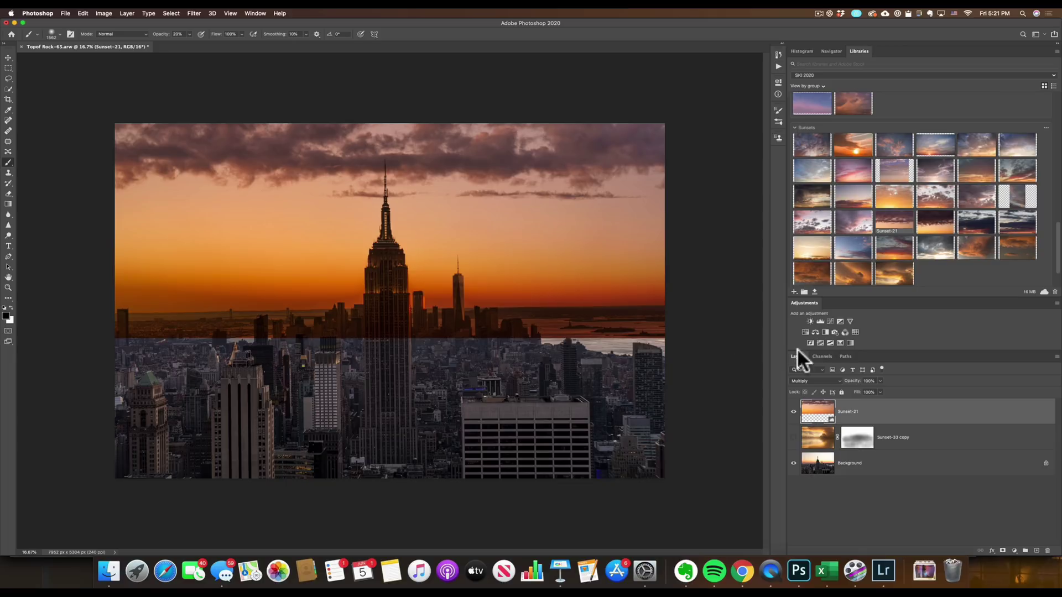
Replace the Sunset-21 layer with the Sunset-27 library sky, its lower edge on the horizon, and set it to Multiply
click(1047, 552)
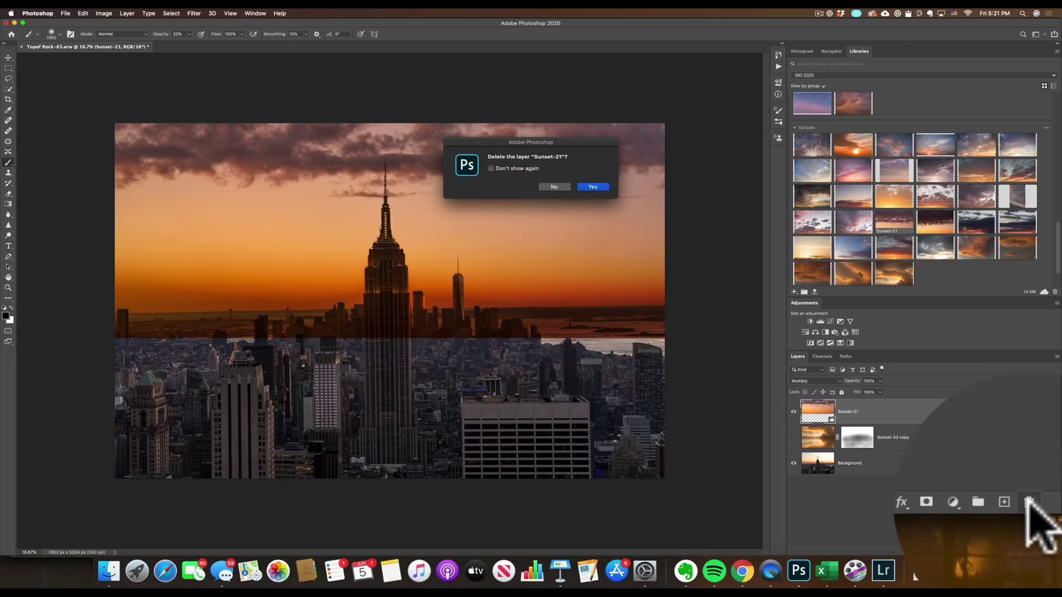
click(593, 186)
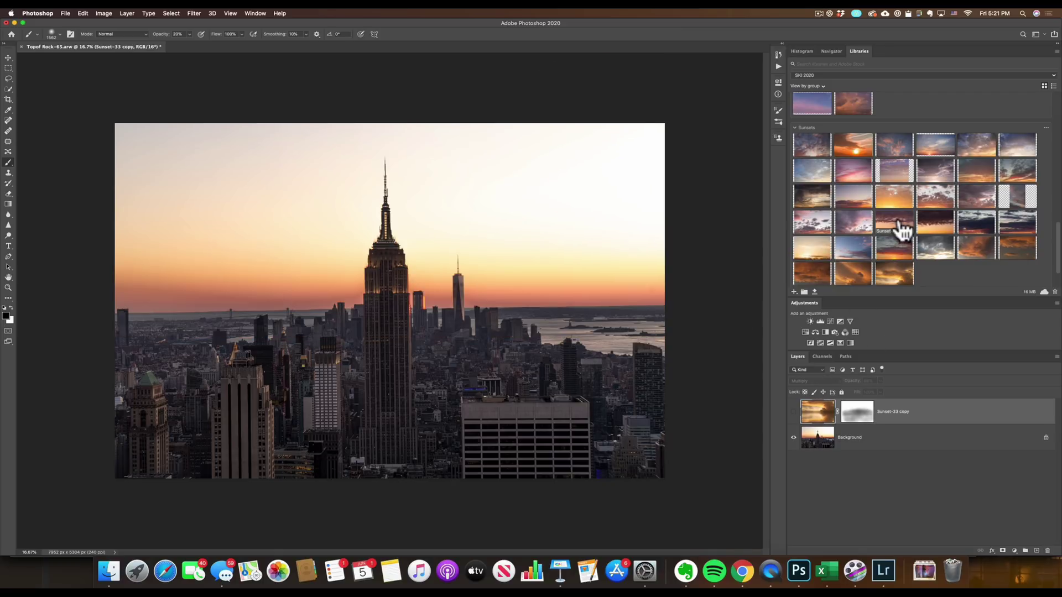
drag(899, 257, 459, 261)
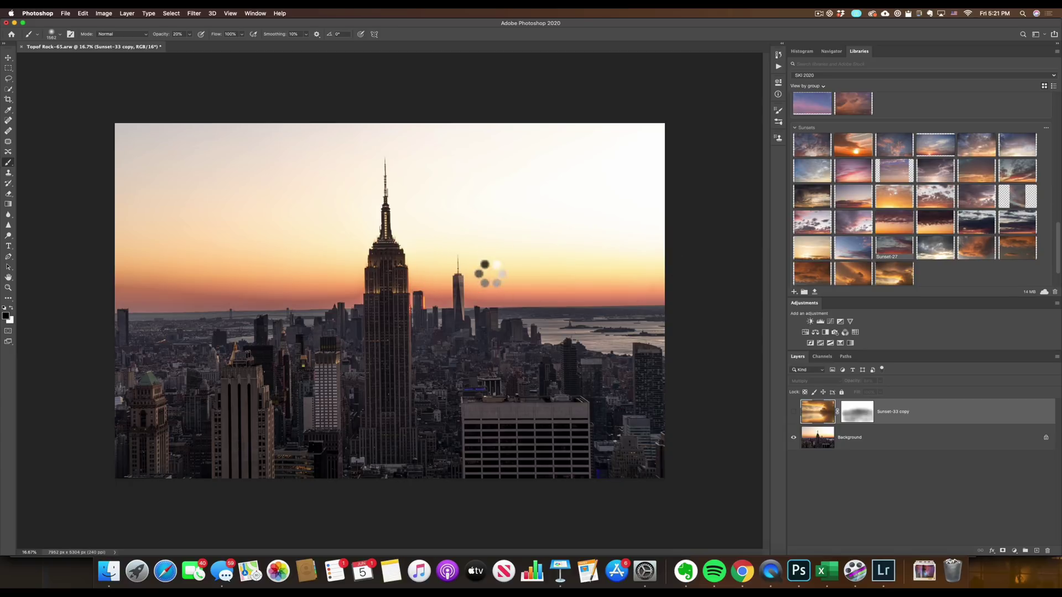
mouse_move(576, 272)
mouse_down()
mouse_move(468, 95)
mouse_move(515, 162)
mouse_up()
key(Return)
key(b)
click(805, 377)
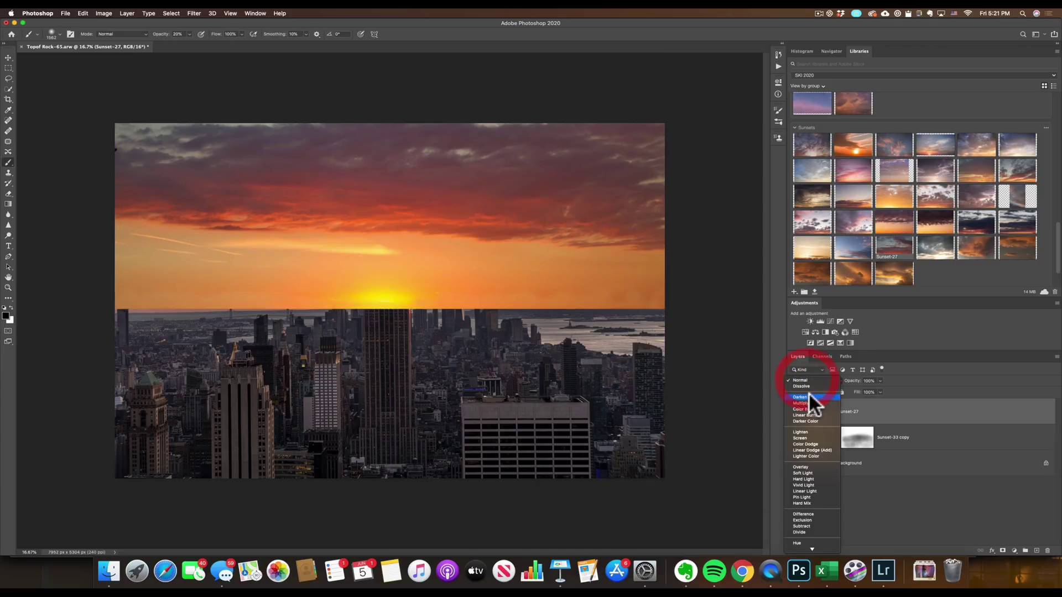
click(809, 403)
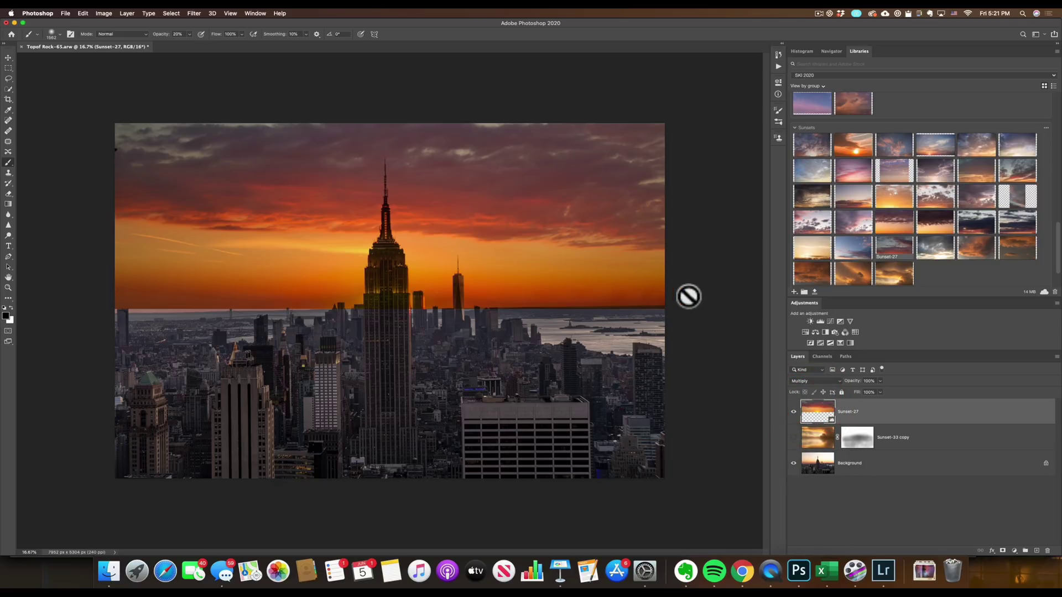
Duplicate the Sunset-27 layer, flip the copy vertically and move it down over the city to mirror the sky at the horizon
drag(849, 437, 824, 420)
key(super+j)
key(super+t)
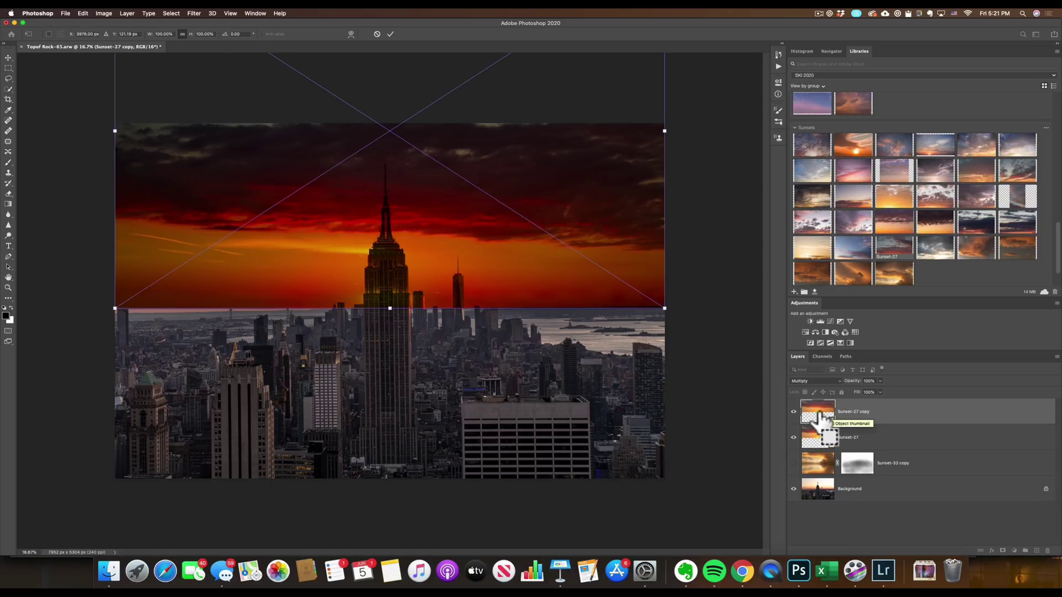
right_click(441, 252)
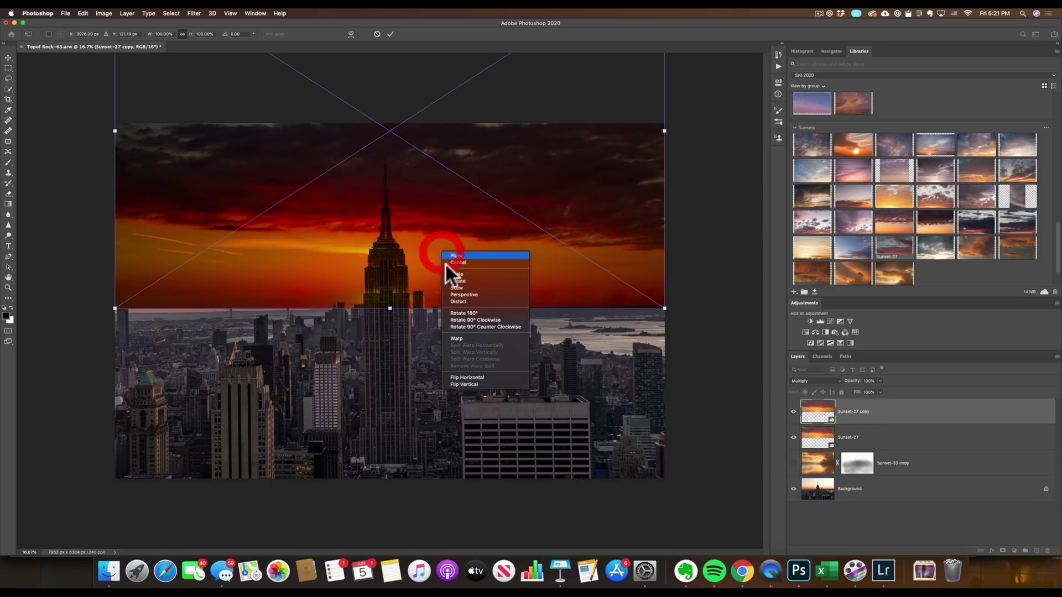
click(476, 384)
drag(367, 206, 386, 403)
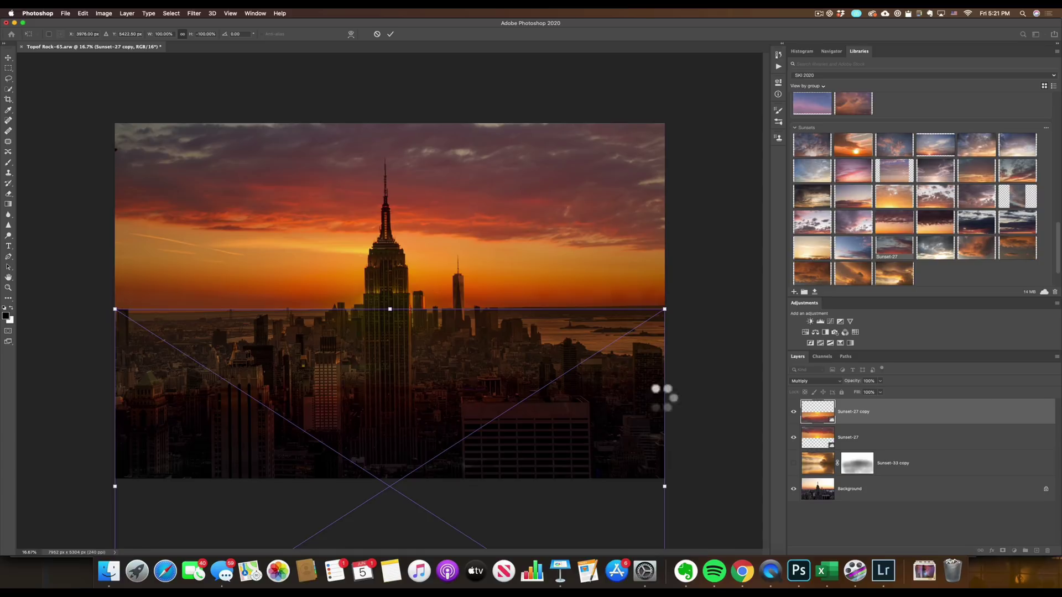
key(Return)
key(b)
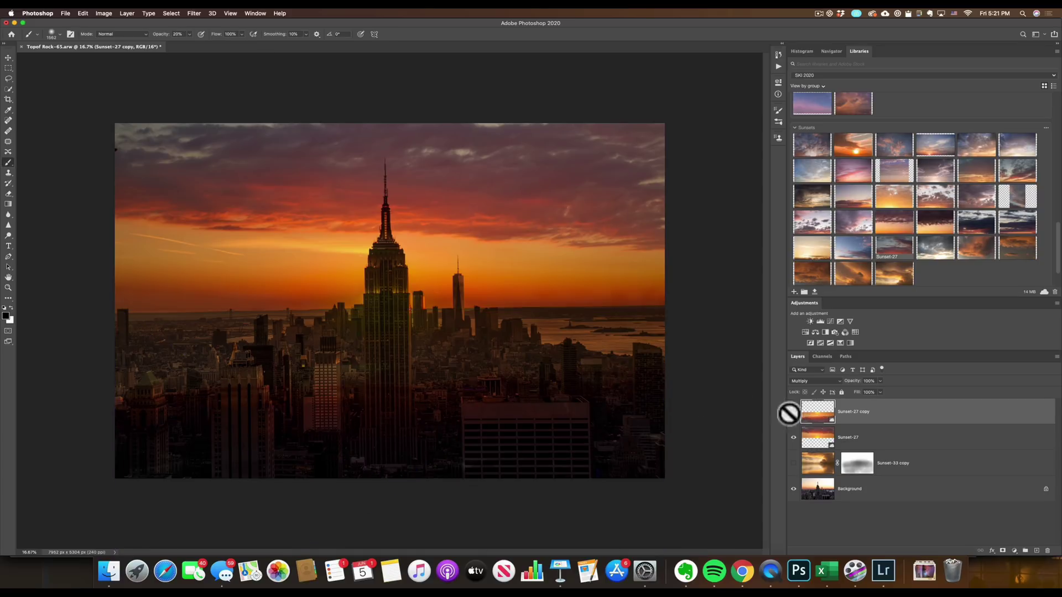
Merge the two Sunset-27 layers into one and set the merged layer to Multiply
shift+click(908, 441)
right_click(908, 441)
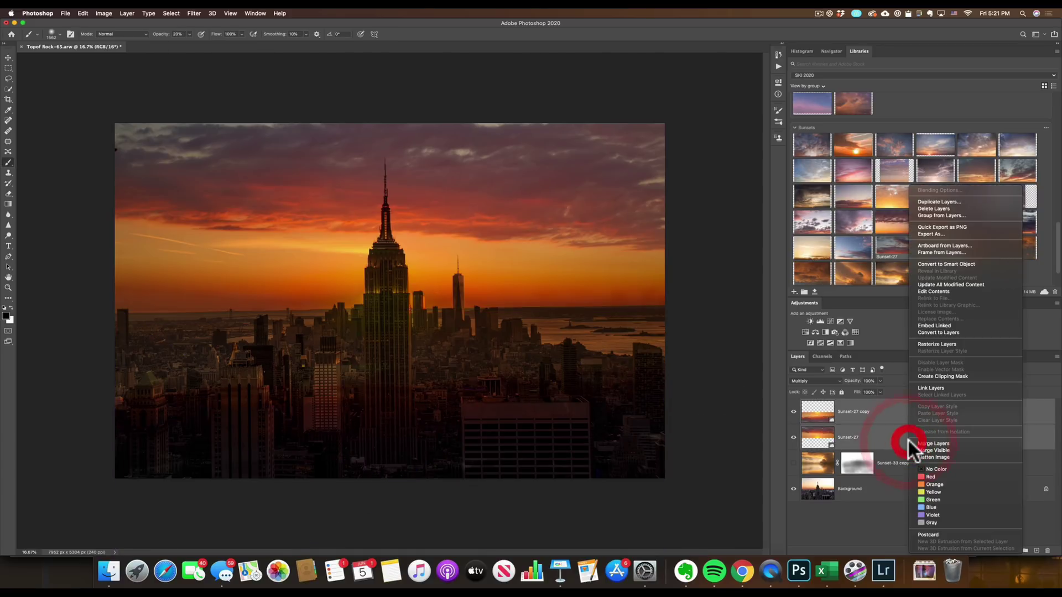
click(934, 442)
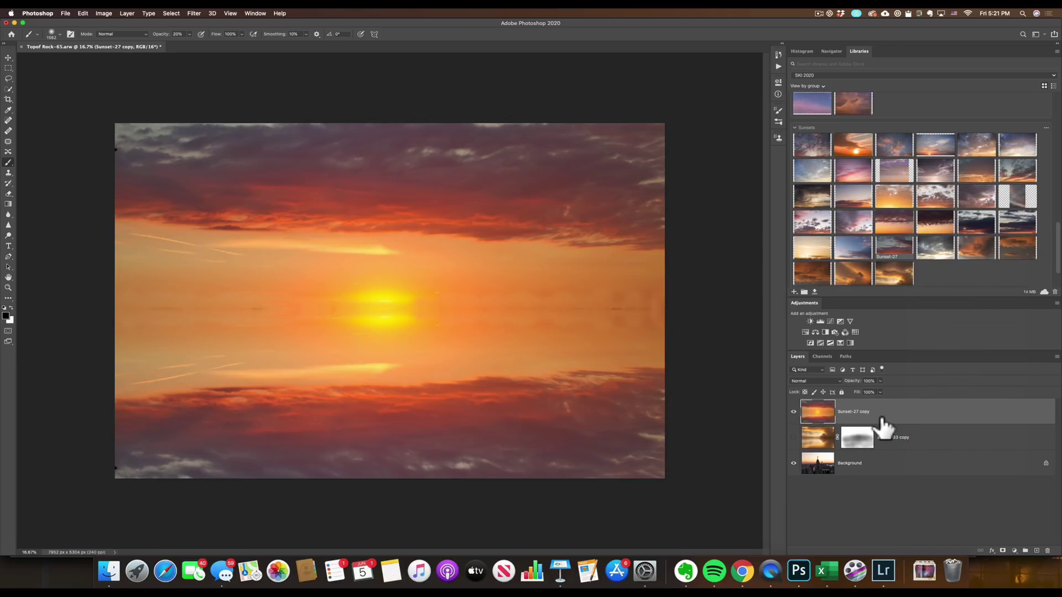
click(823, 381)
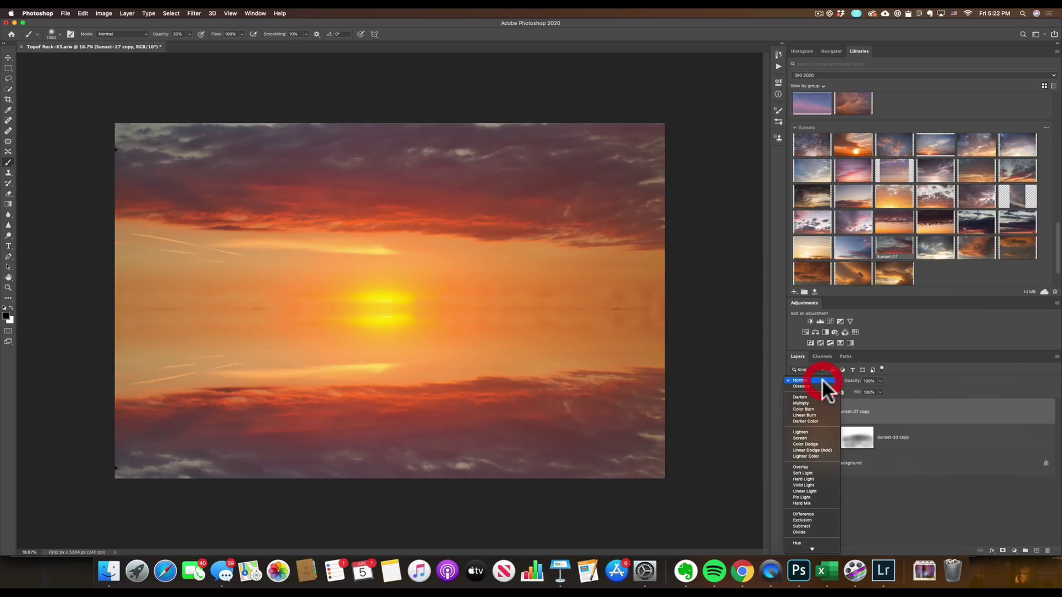
click(820, 403)
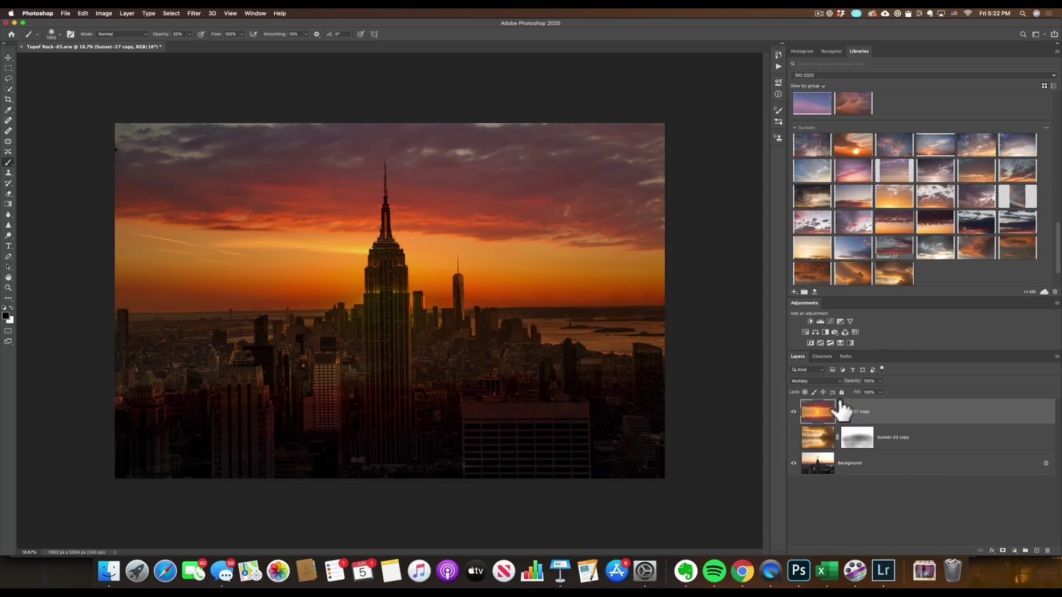
Hide the merged Sunset-27 copy layer and select the whole sky on the Background layer with the Quick Selection tool
click(793, 411)
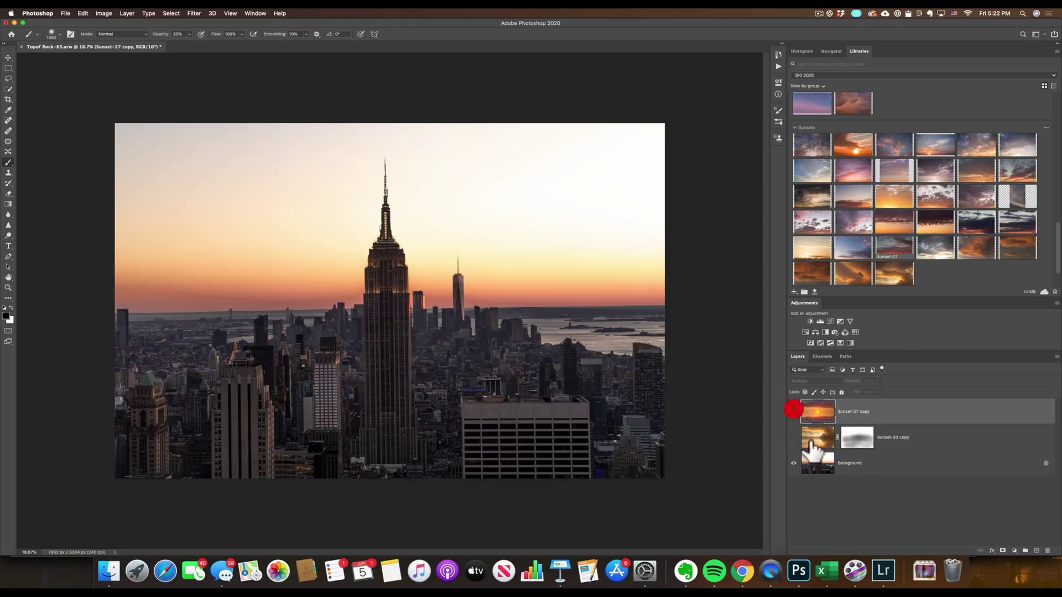
click(817, 461)
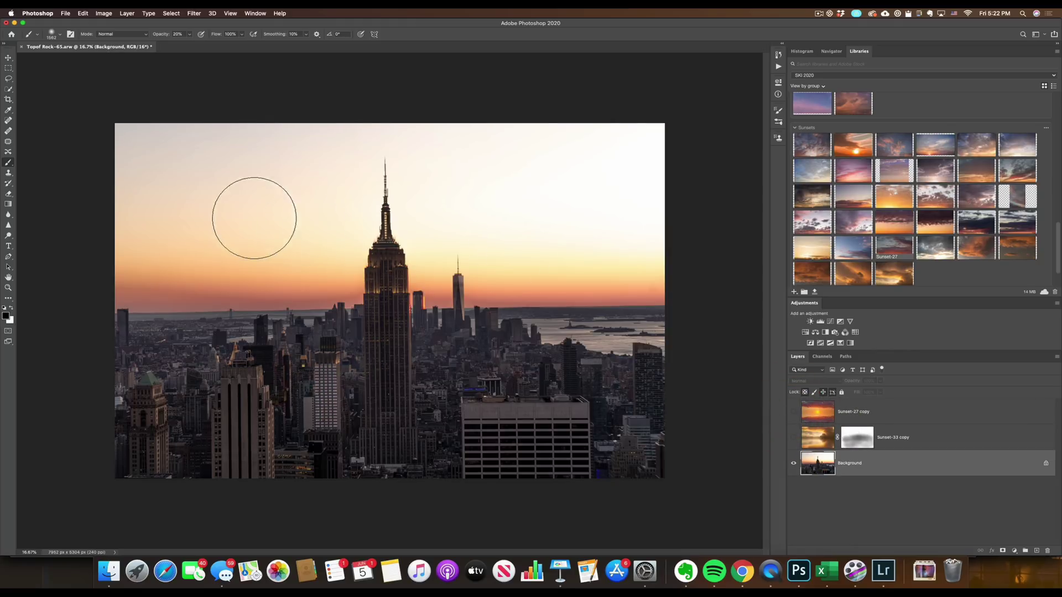
click(8, 90)
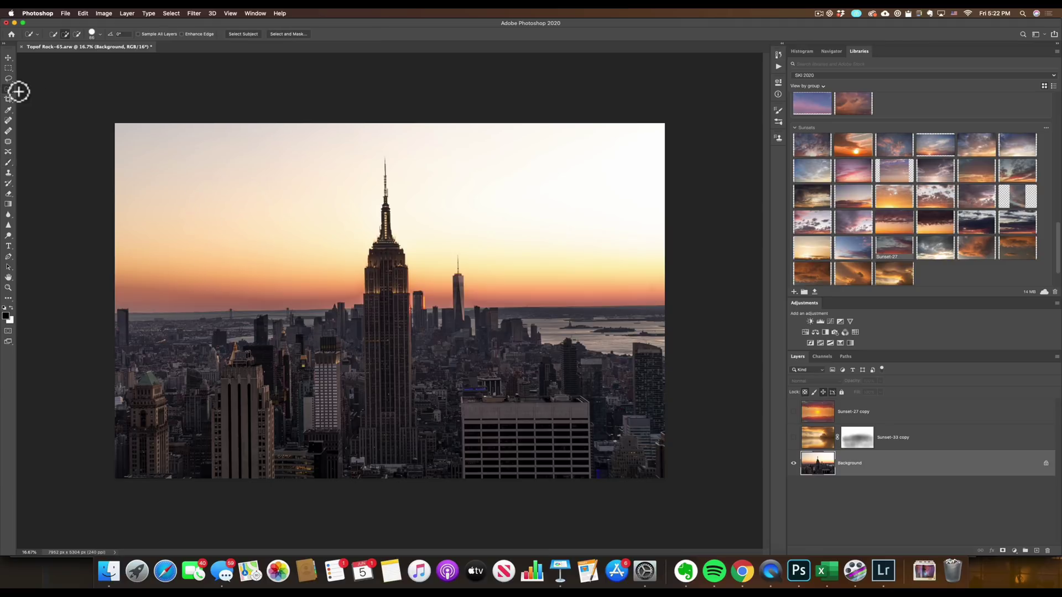
mouse_move(170, 197)
mouse_down()
mouse_move(188, 212)
mouse_move(178, 202)
mouse_up()
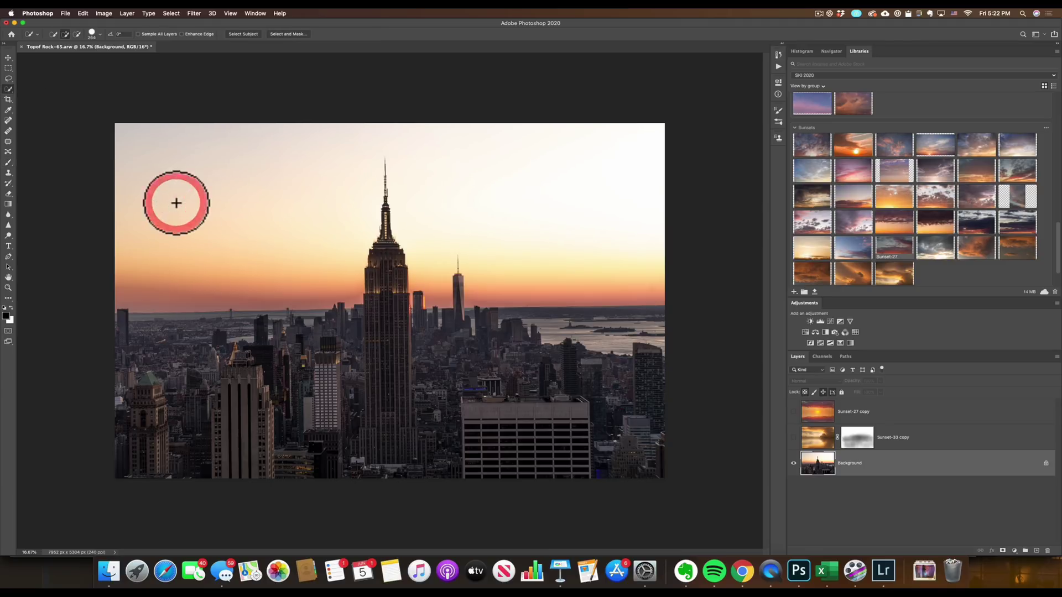
mouse_move(225, 240)
mouse_down()
mouse_move(291, 235)
mouse_move(329, 139)
mouse_move(416, 135)
mouse_move(450, 159)
mouse_move(432, 203)
mouse_move(474, 189)
mouse_move(589, 201)
mouse_up()
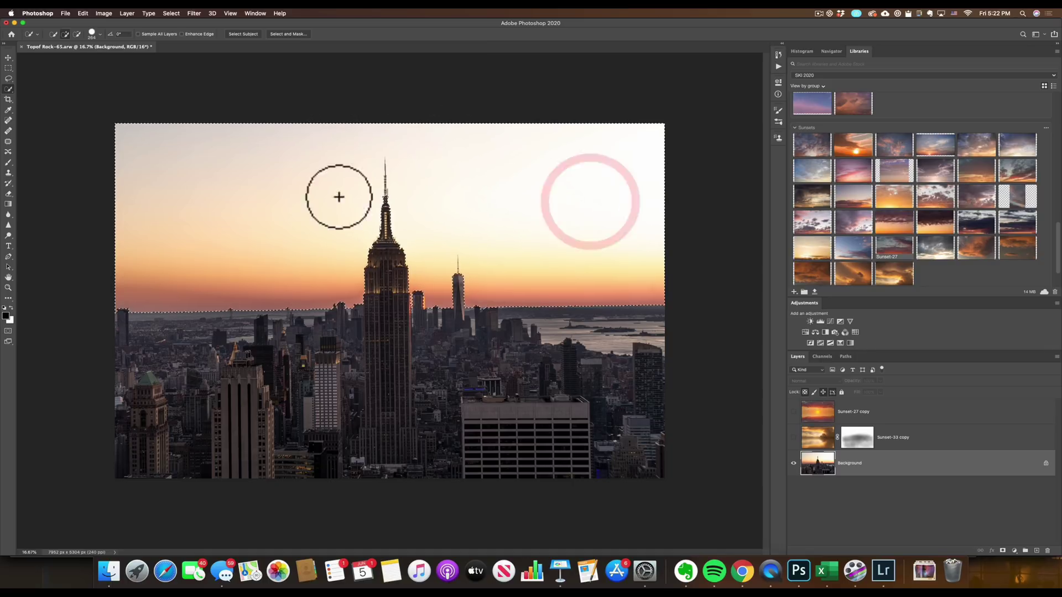
Invert the selection to cover the city and make the Sunset-27 copy layer active
click(172, 12)
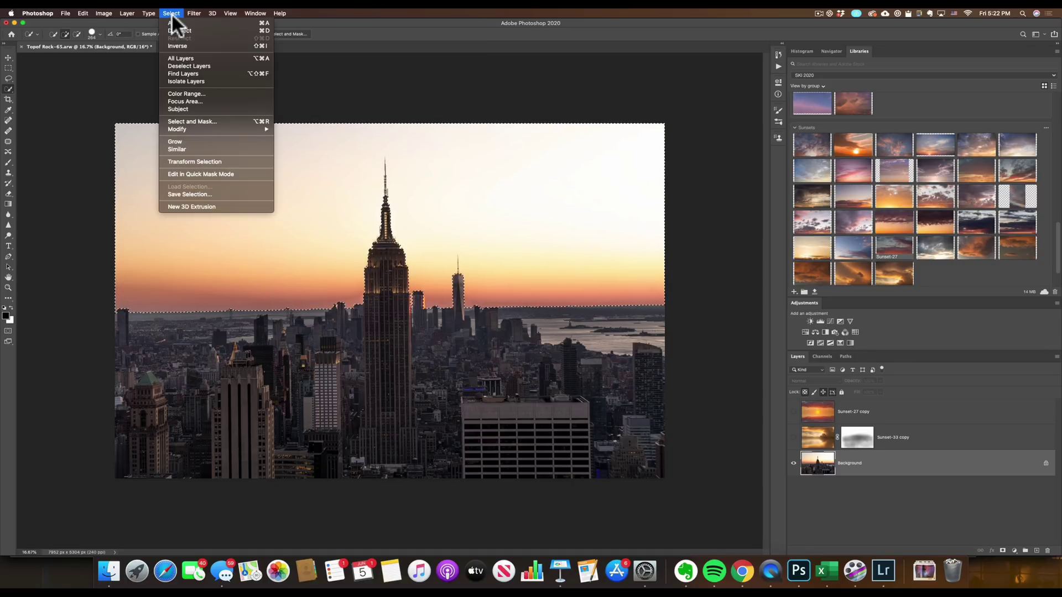
click(178, 46)
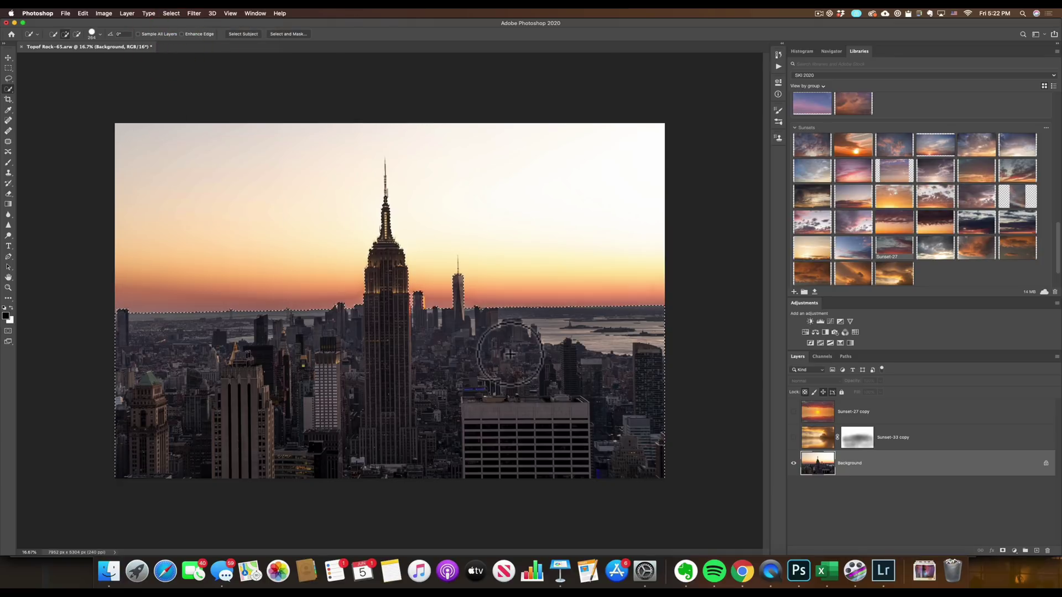
click(877, 412)
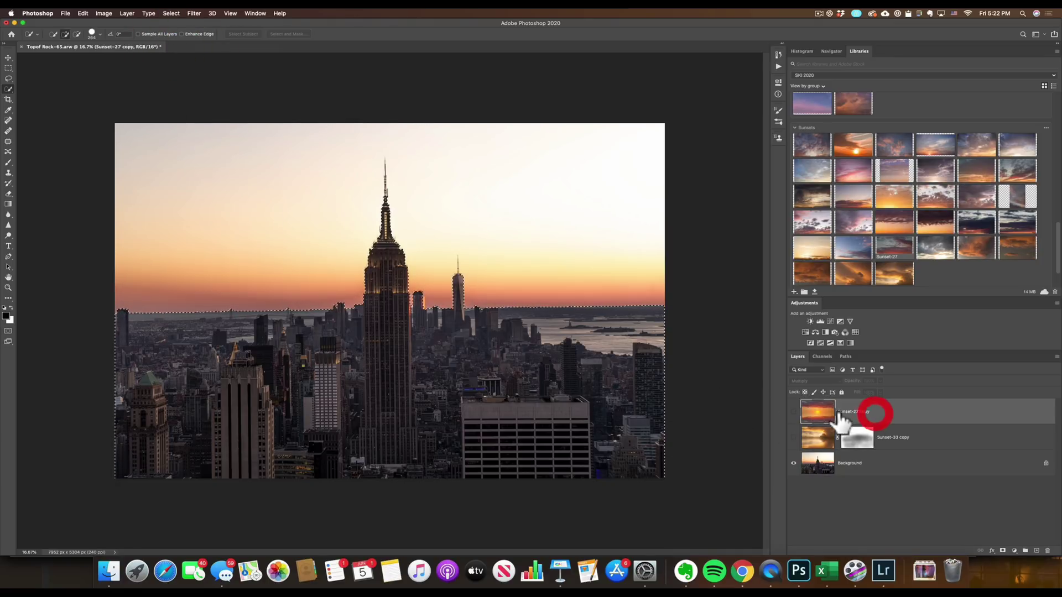
Show the Sunset-27 copy layer, apply a Gaussian Blur to its selected city area, and clear the selection
click(794, 412)
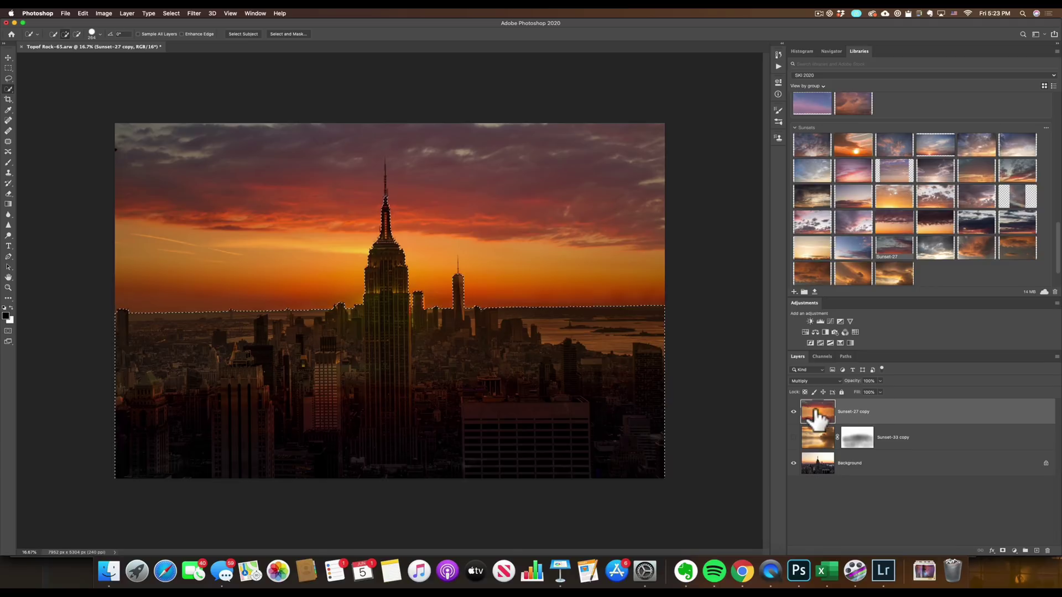
click(195, 13)
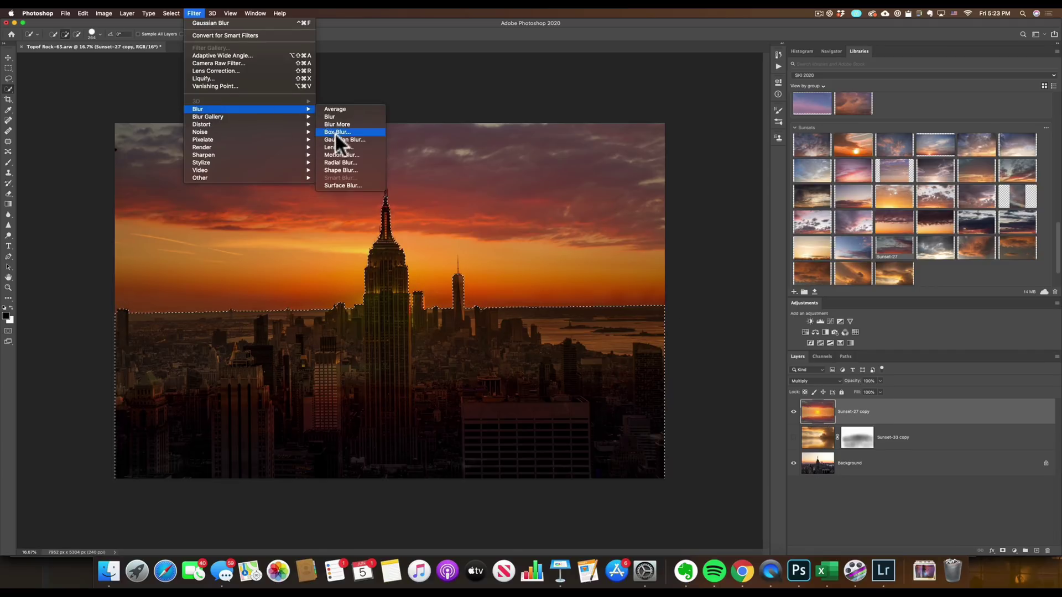
click(336, 135)
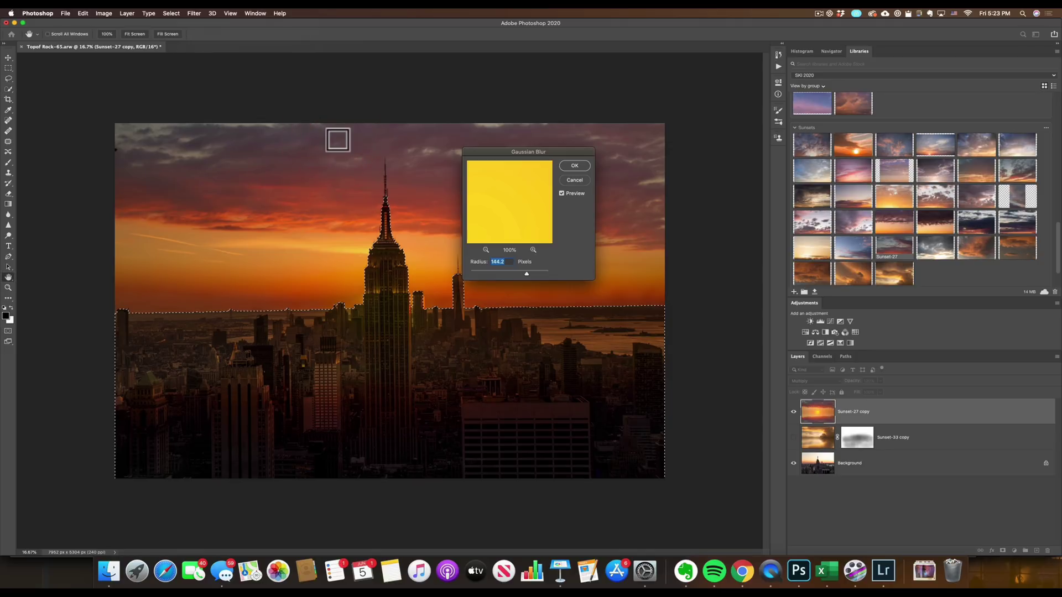
click(514, 271)
mouse_move(513, 269)
mouse_down()
mouse_move(463, 285)
mouse_move(485, 269)
mouse_move(509, 270)
mouse_up()
click(574, 165)
key(super+d)
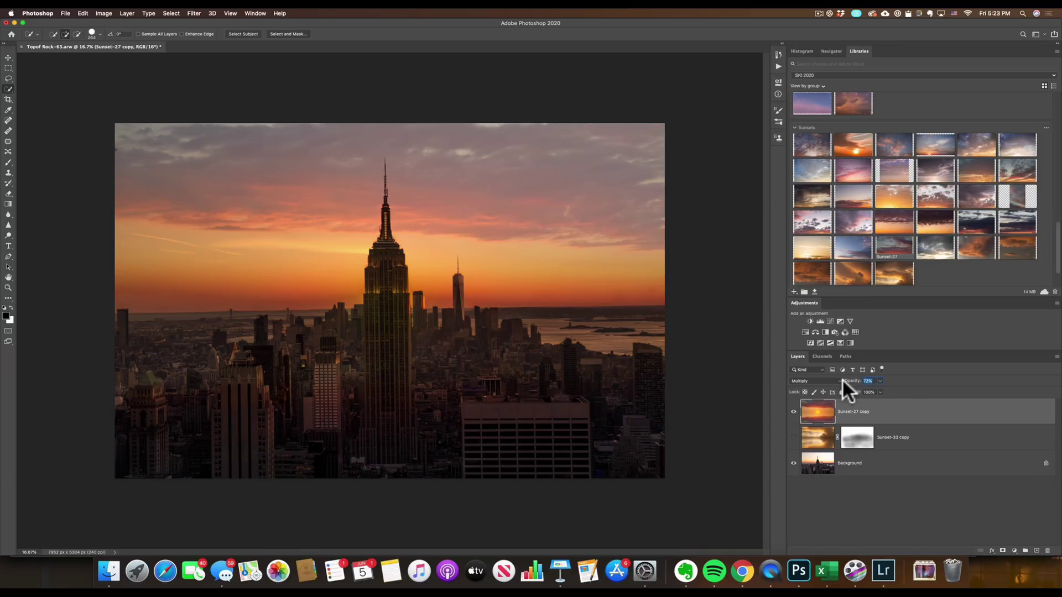
key(Return)
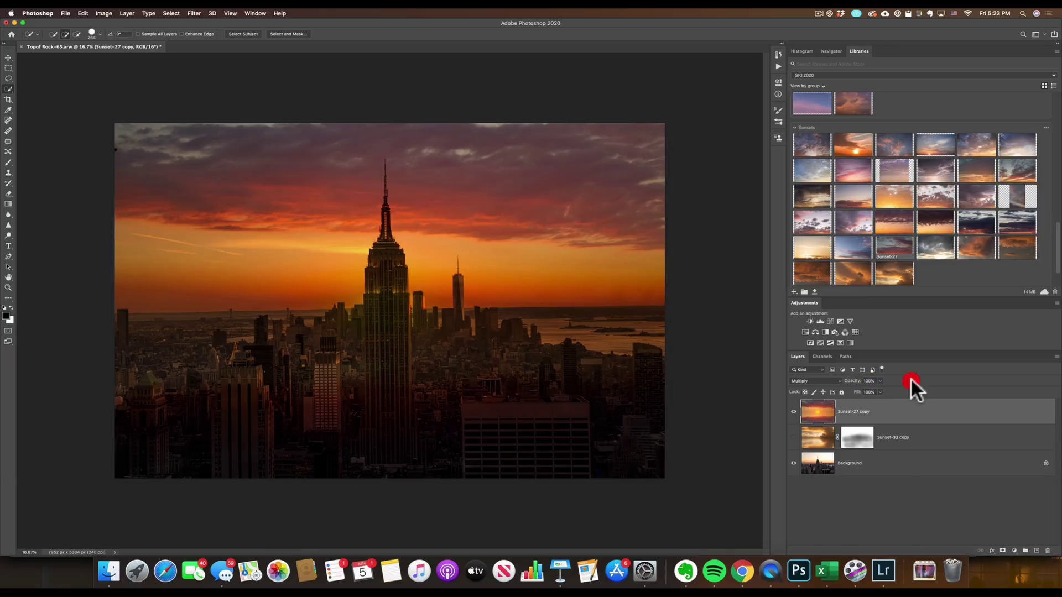
Mask the Sunset-27 copy layer with a 20% opacity brush, painting black over the city and white over the sky
click(1002, 552)
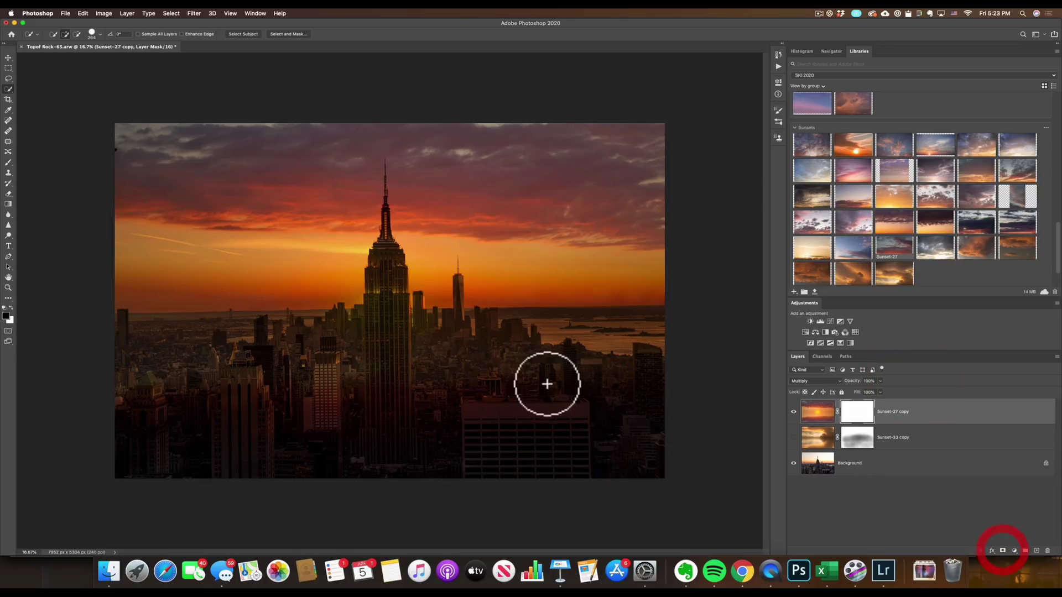
key(b)
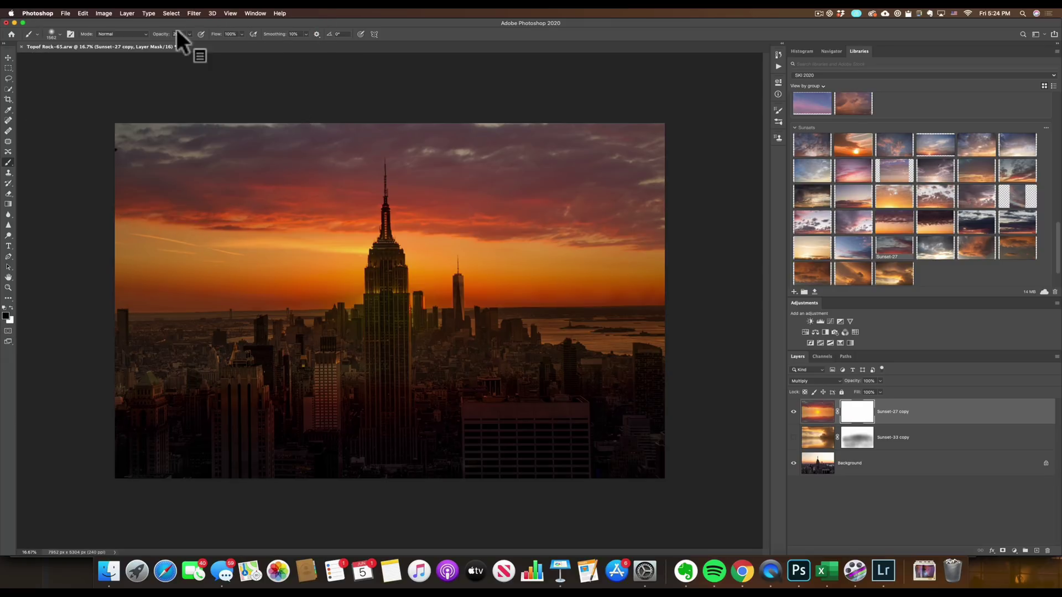
mouse_move(612, 303)
mouse_down()
mouse_move(249, 324)
mouse_move(509, 308)
mouse_move(161, 313)
mouse_move(578, 332)
mouse_move(200, 392)
mouse_move(514, 426)
mouse_move(612, 412)
mouse_move(282, 418)
mouse_move(611, 367)
mouse_move(607, 289)
mouse_move(7, 350)
mouse_up()
mouse_move(190, 398)
mouse_down()
mouse_move(221, 346)
mouse_move(197, 400)
mouse_move(170, 395)
mouse_move(147, 432)
mouse_up()
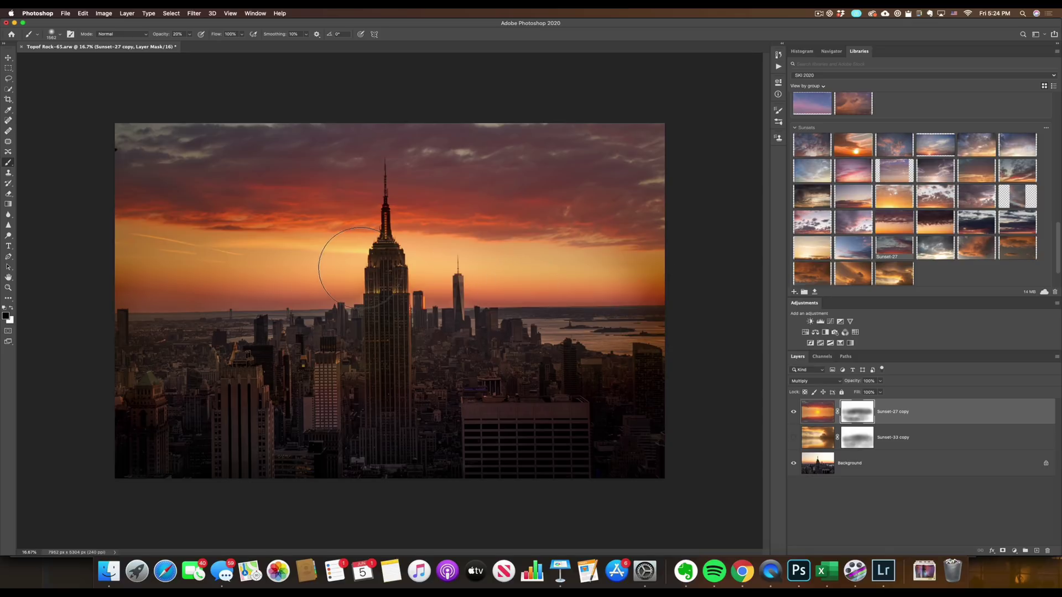
click(11, 308)
mouse_move(621, 251)
mouse_down()
mouse_move(252, 287)
mouse_move(602, 264)
mouse_up()
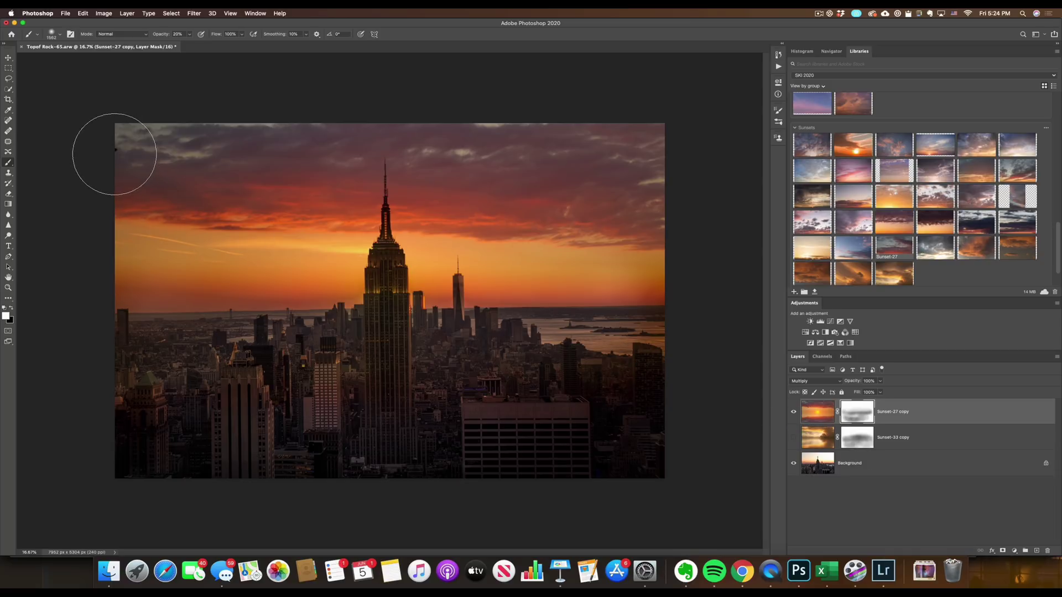
Heal the small dark spot at the sky's left edge on the Sunset-27 copy layer and compare the image without that layer
click(823, 418)
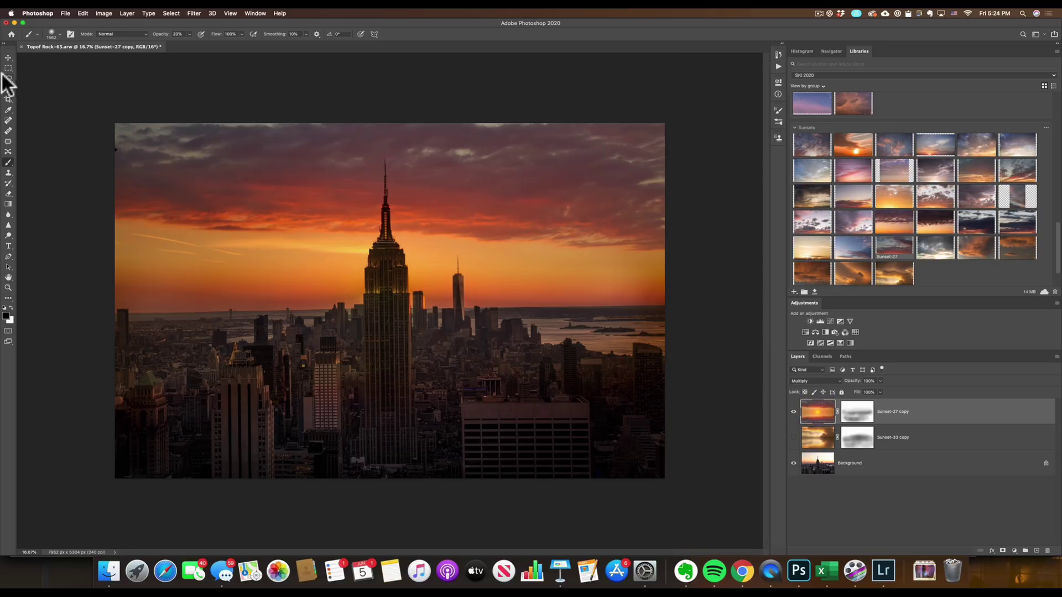
click(7, 121)
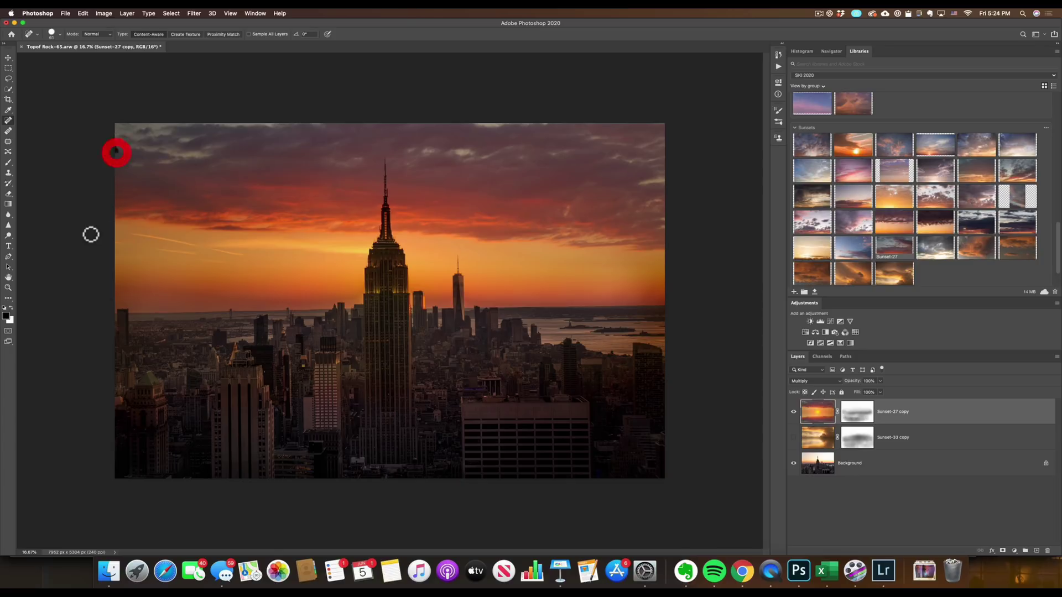
click(793, 412)
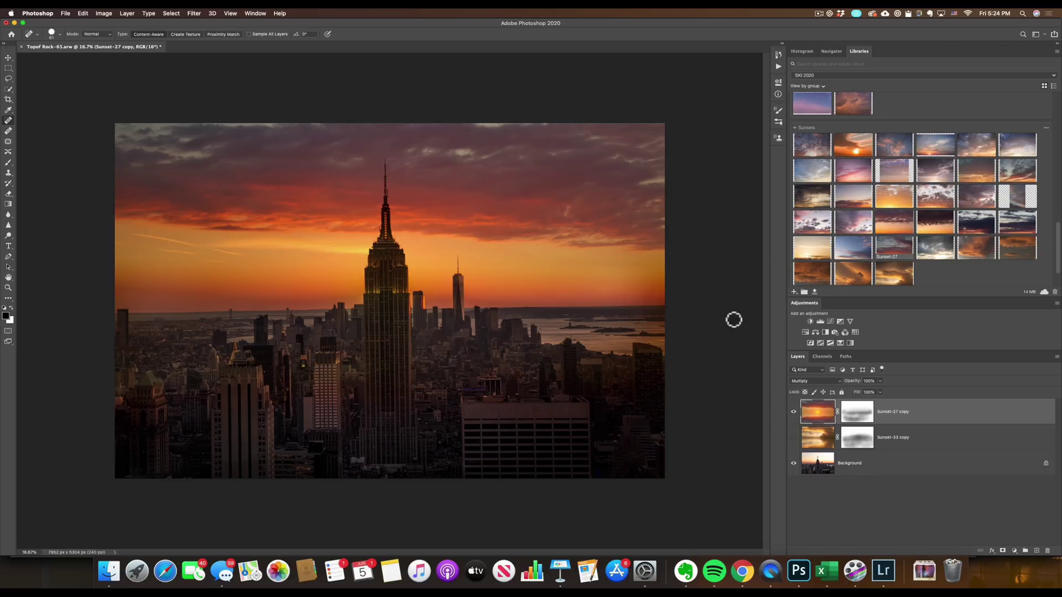
Close the Topof Rock-65.arw document and save its changes
click(67, 12)
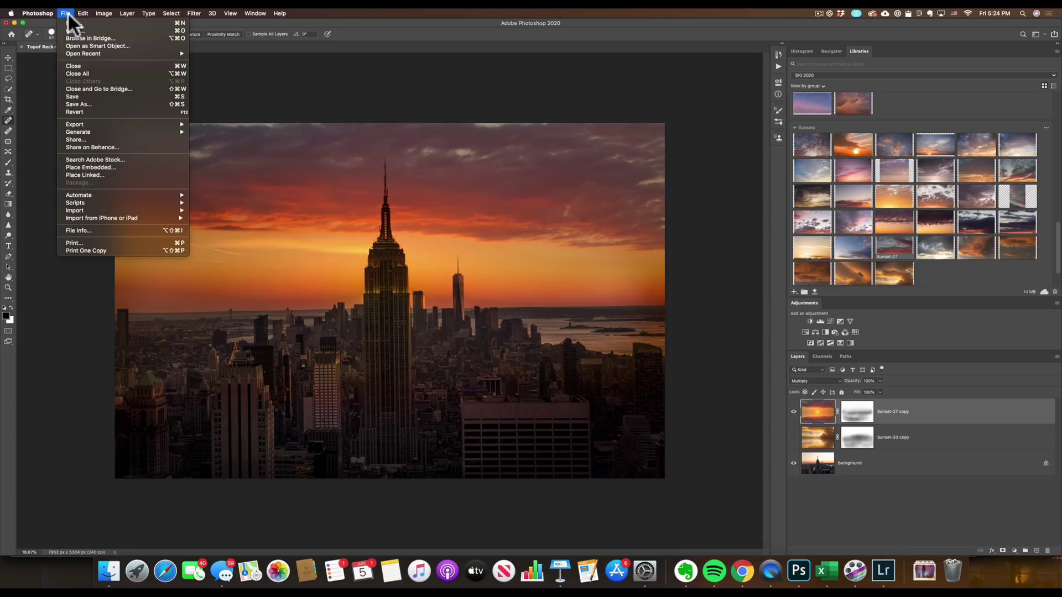
click(82, 66)
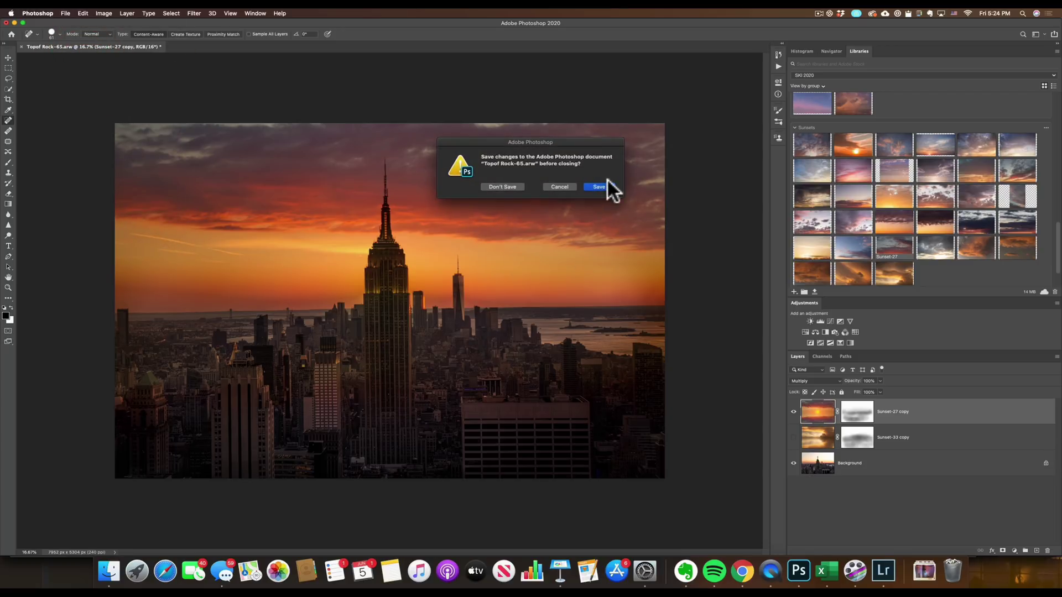
click(600, 186)
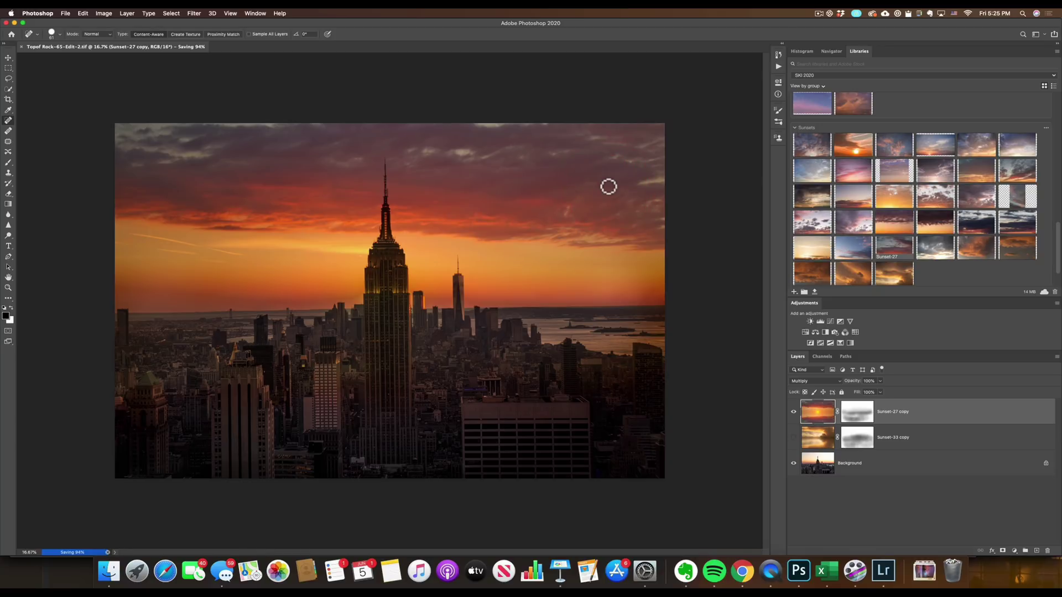
Switch to Lightroom Classic and reset the develop settings of the original Topof Rock-65.arw photo
key(super+Tab)
click(301, 325)
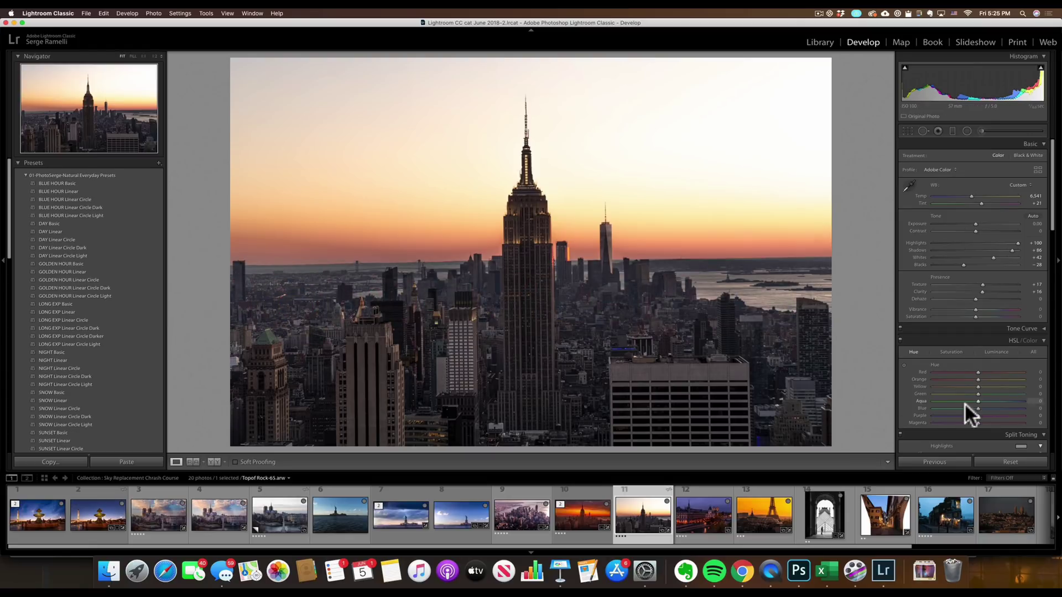
click(1010, 462)
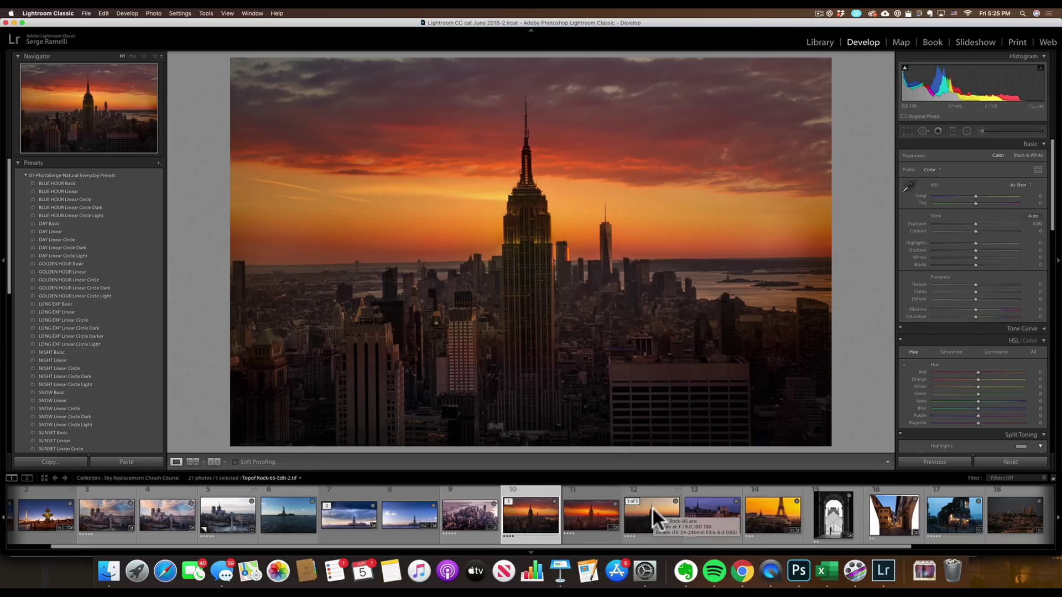
Straighten Topof Rock-65-Edit-2.tif along the horizon, crop it to 16 x 9, and reposition the image to keep more sky above the spire
click(907, 131)
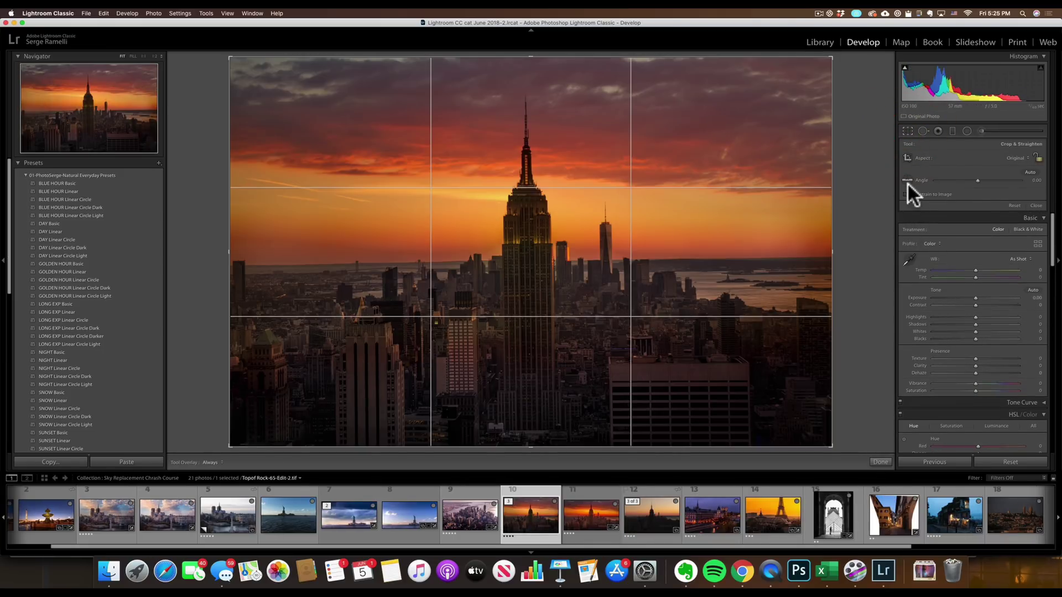
click(907, 179)
drag(582, 271, 784, 257)
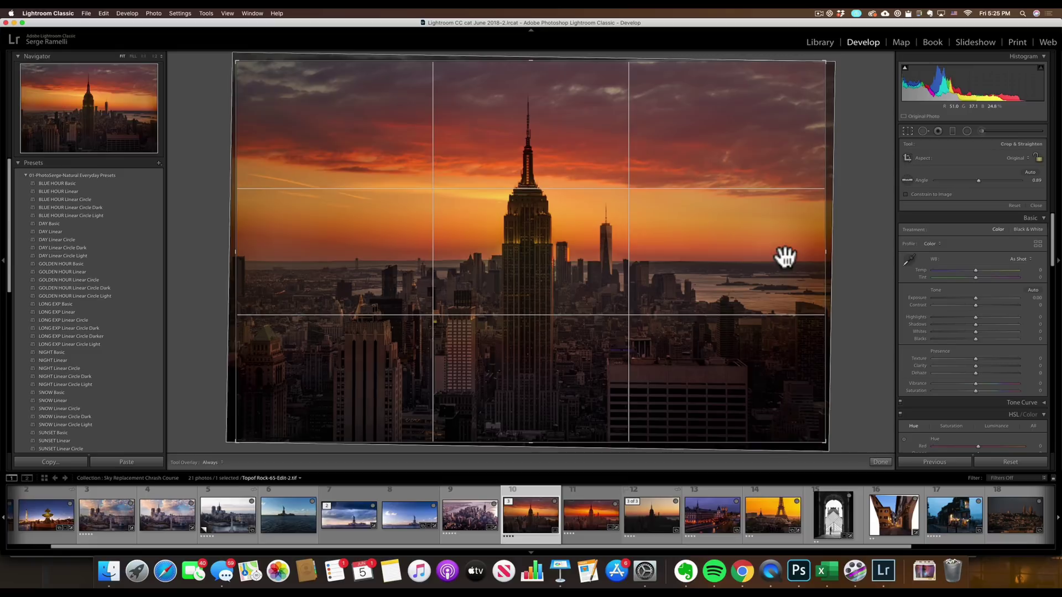
click(1016, 157)
click(1012, 211)
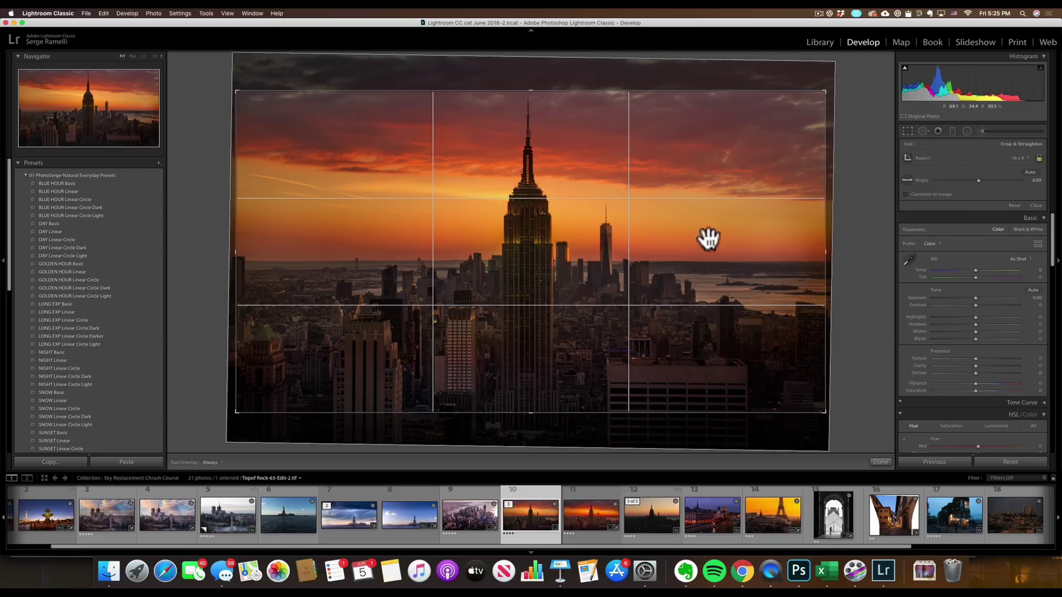
drag(536, 247, 534, 268)
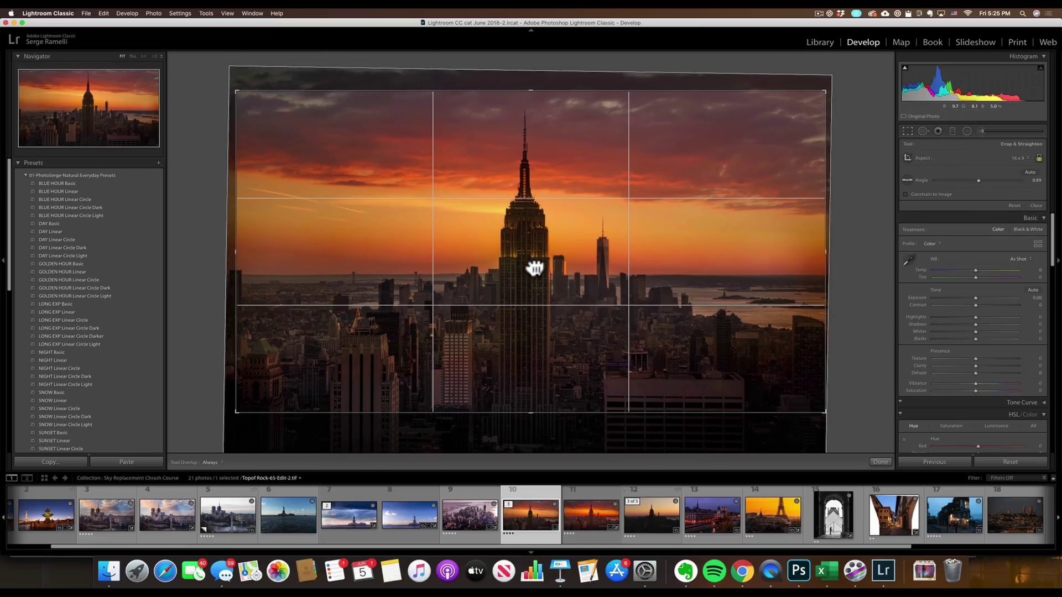
double_click(535, 268)
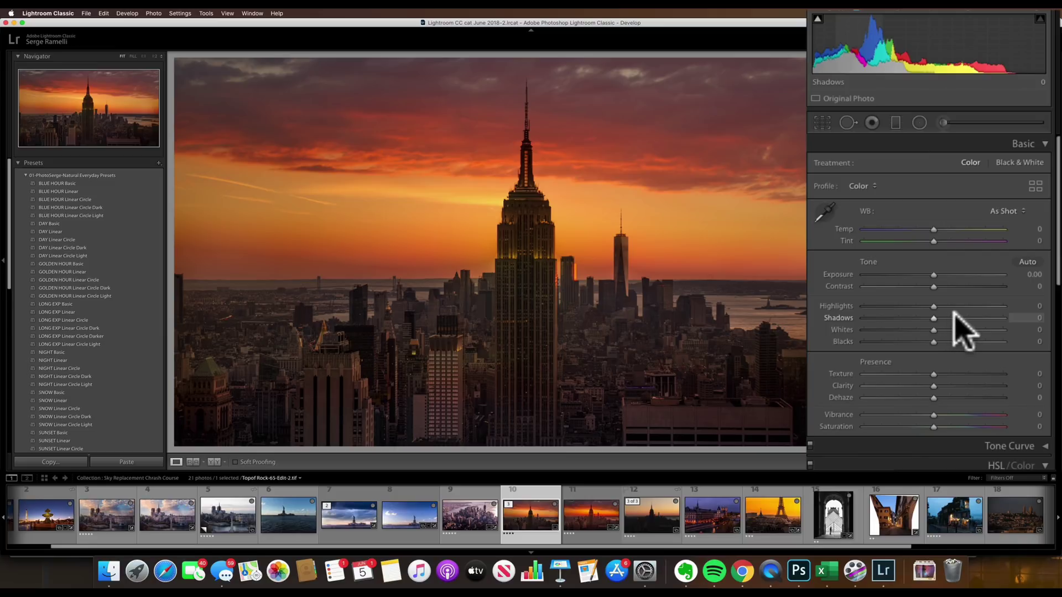
Set the photo's Shadows to +37, Highlights to -33, Blacks to -29 and Whites to +8
click(991, 250)
click(911, 306)
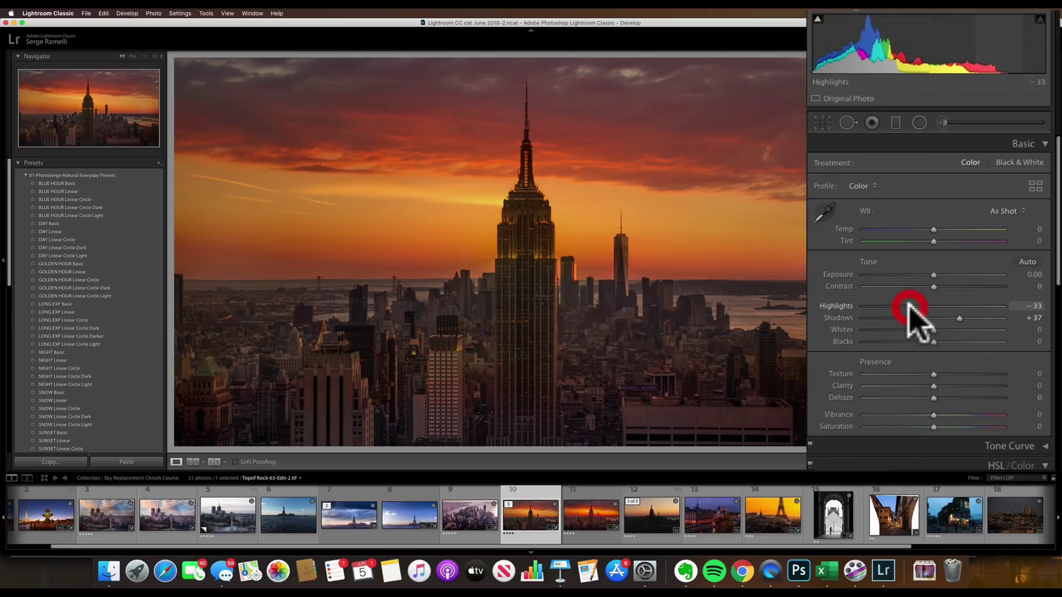
drag(934, 341, 913, 341)
click(938, 329)
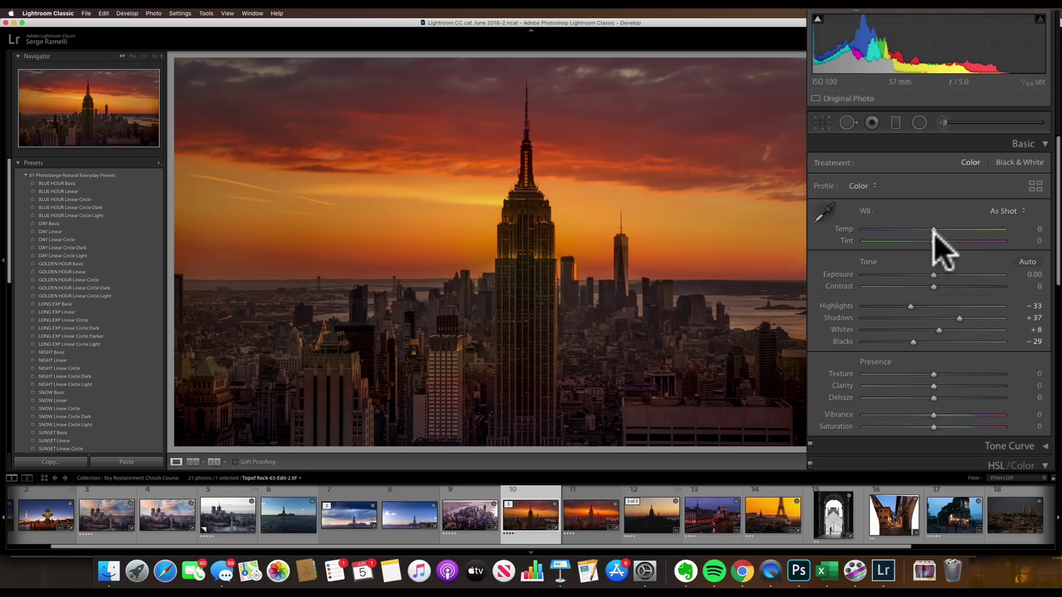
Warm the photo with Temp +5 and Tint +12, and set Exposure to +0.20 and Contrast to +19
drag(933, 229, 934, 274)
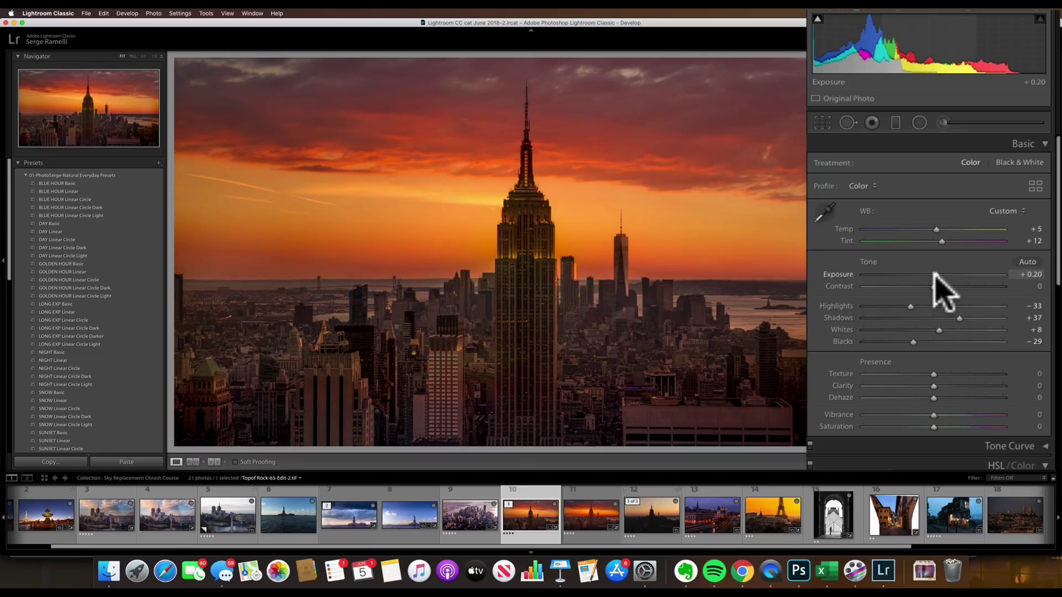
click(935, 275)
click(947, 286)
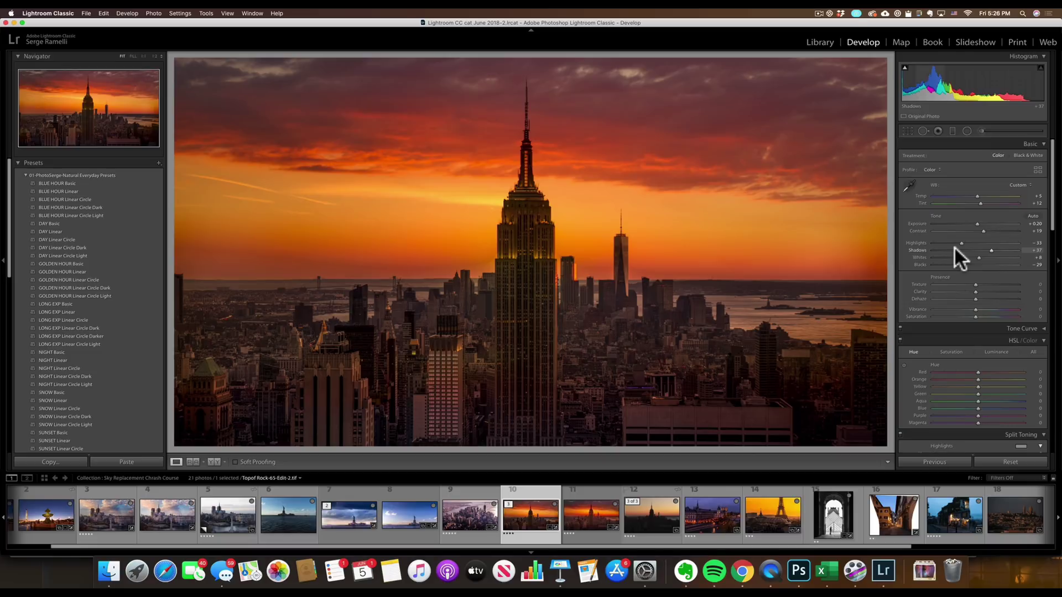
Compare the original Topof Rock-65.arw with the finished Edit-2 version and view the finished photo full screen
click(653, 507)
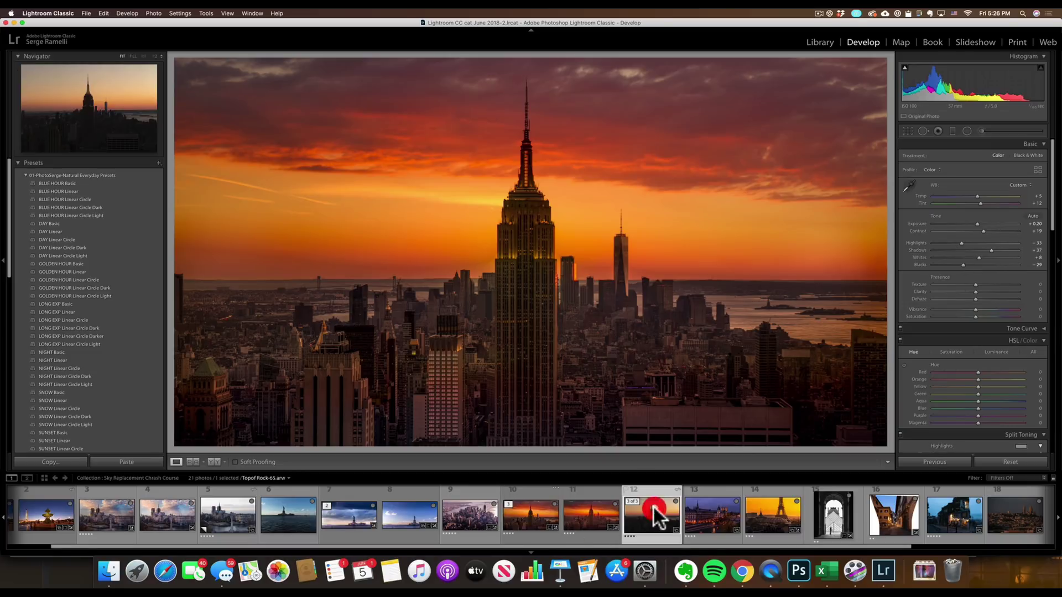
click(531, 514)
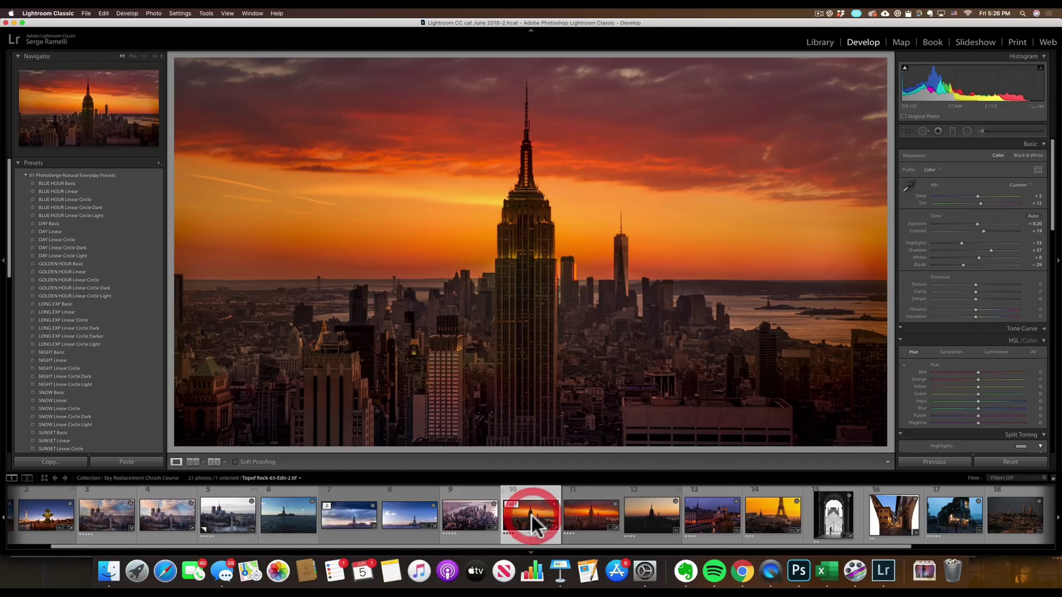
key(f)
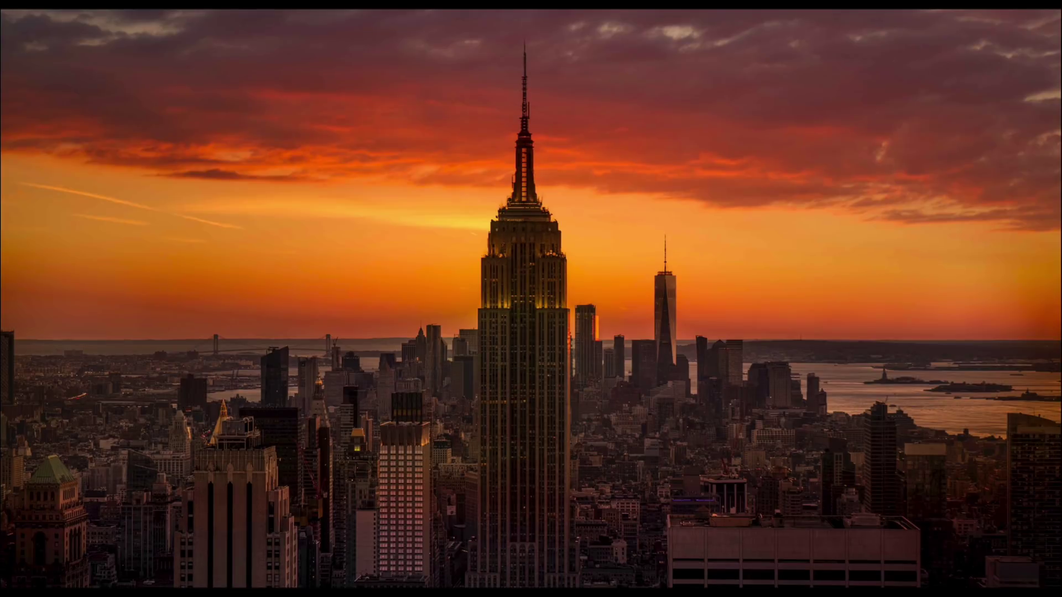